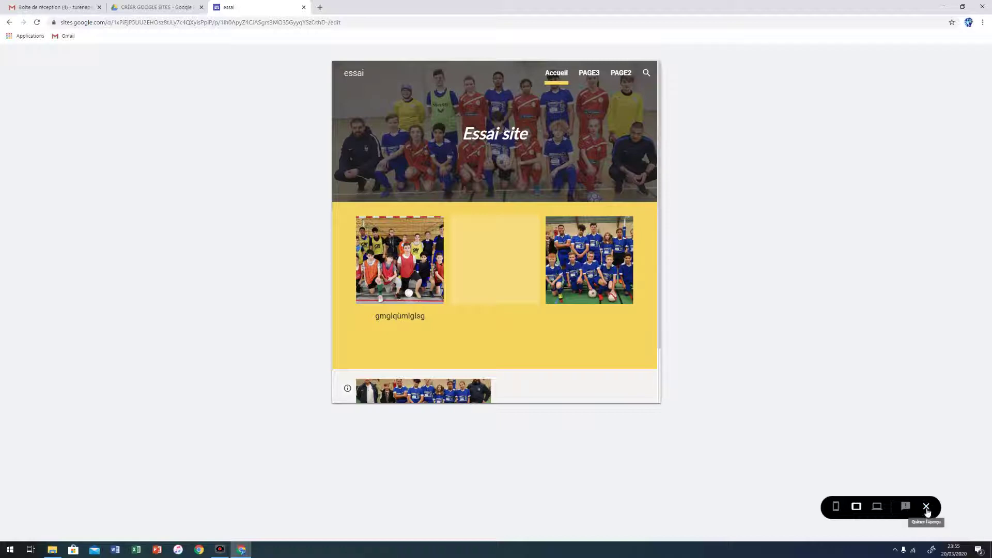
Leave the site preview and return to editing the essai home page.
click(926, 509)
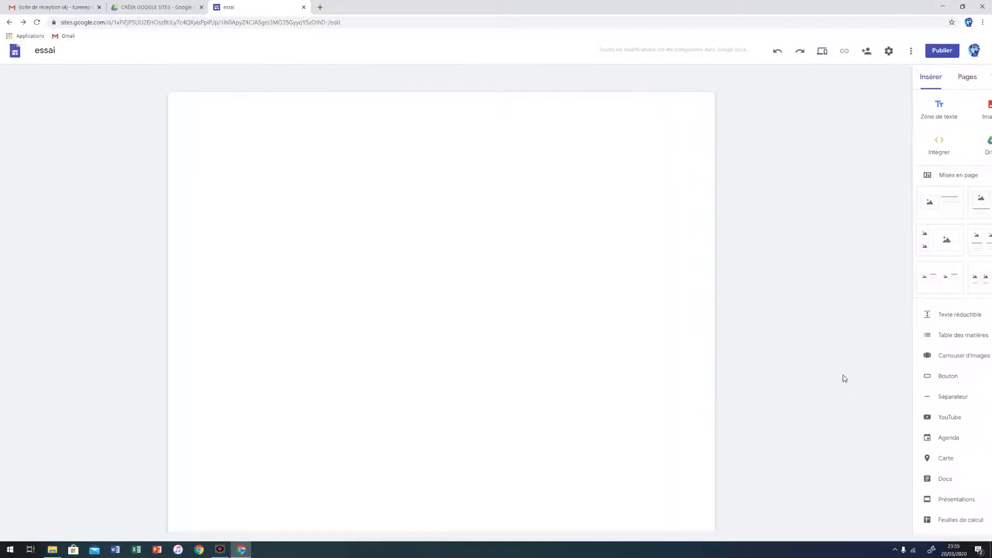
scroll(781, 336, down, 2)
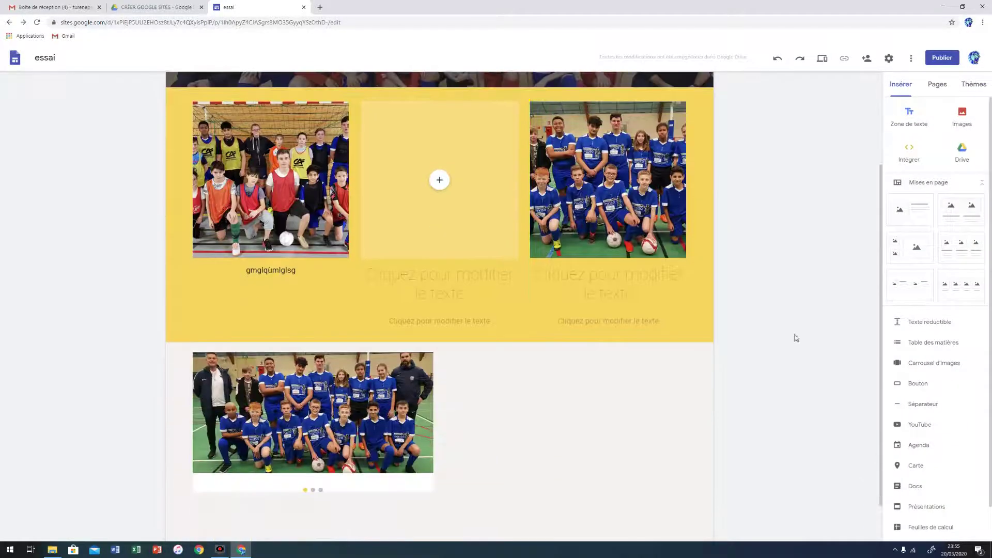
scroll(827, 374, up, 1)
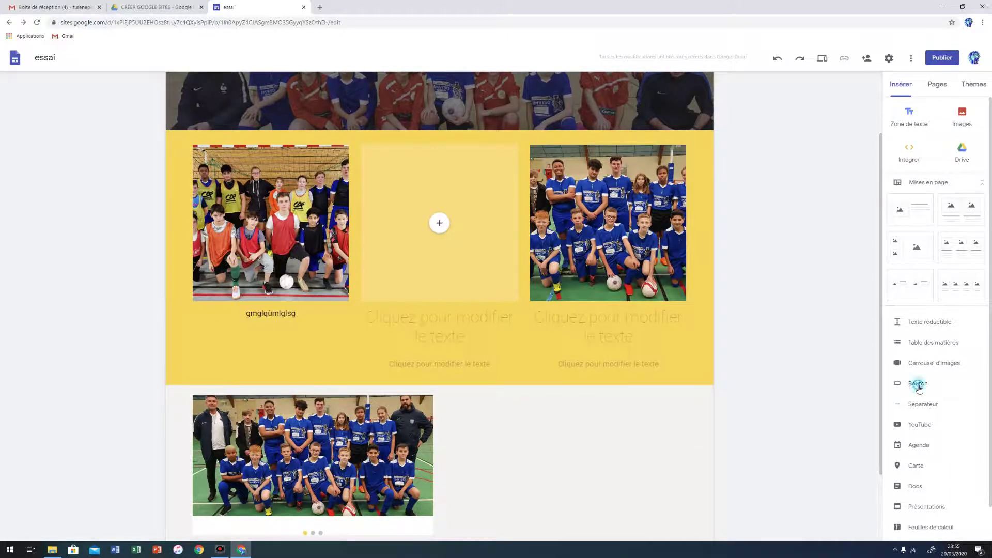
click(918, 385)
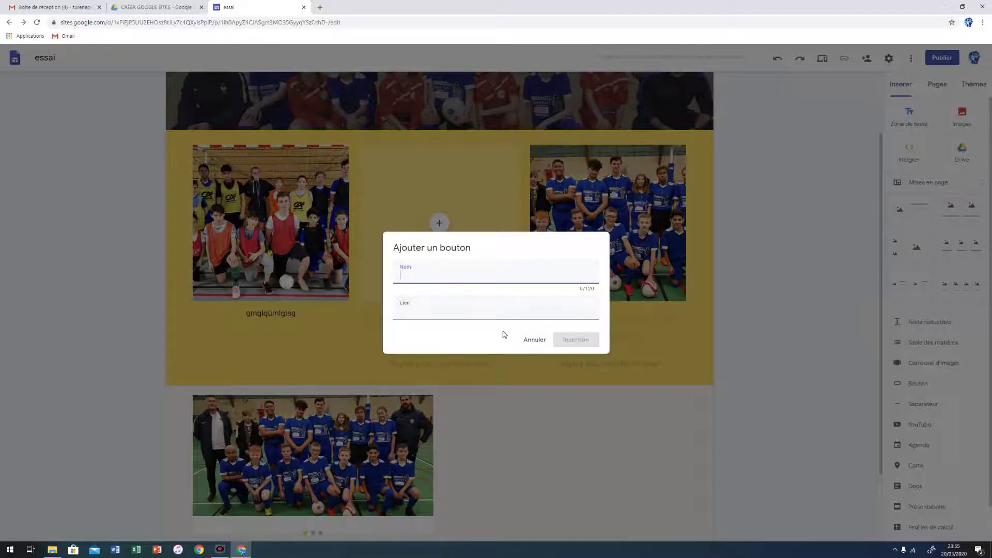
click(534, 340)
Open the sportmaison site in a new browser tab, copy its web address, and return to the essai site editor.
click(320, 7)
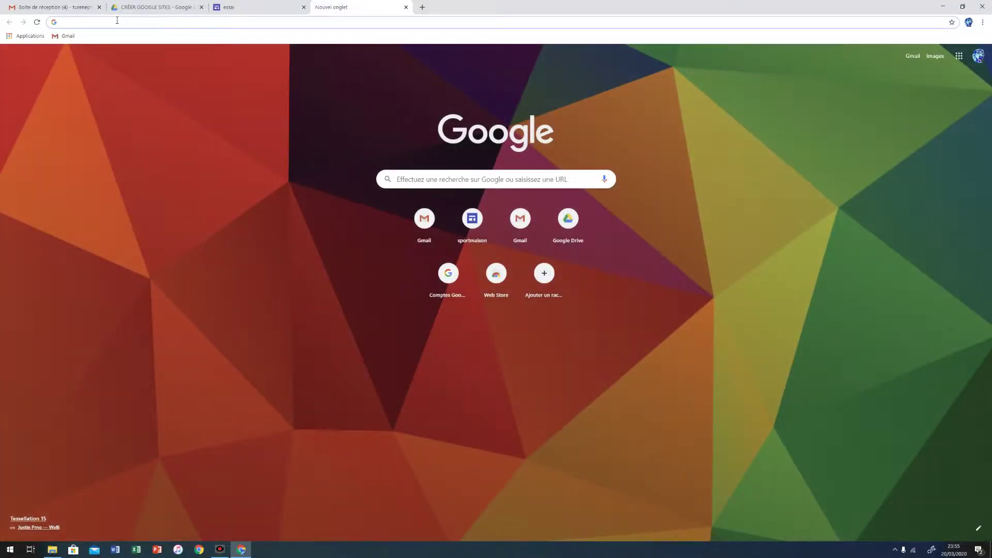
click(472, 221)
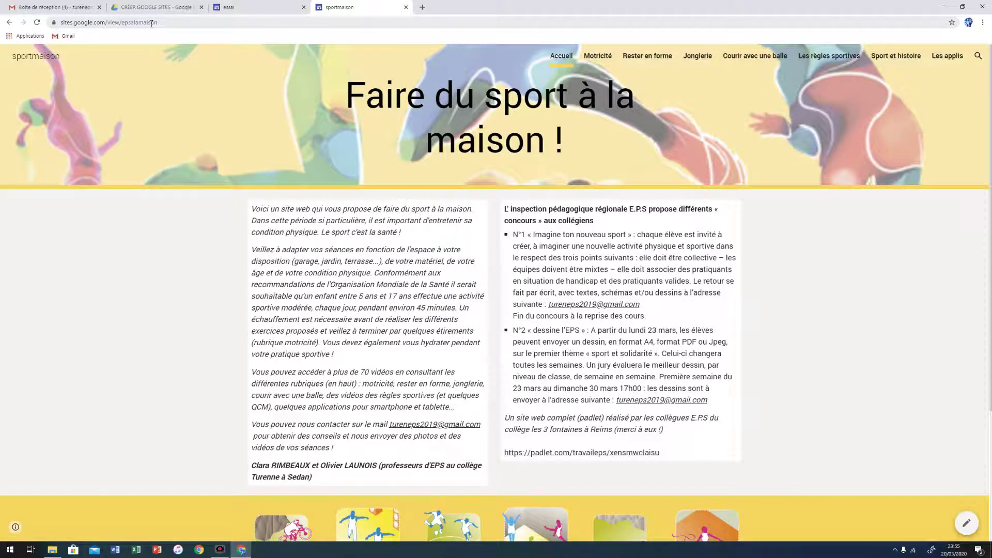
click(152, 23)
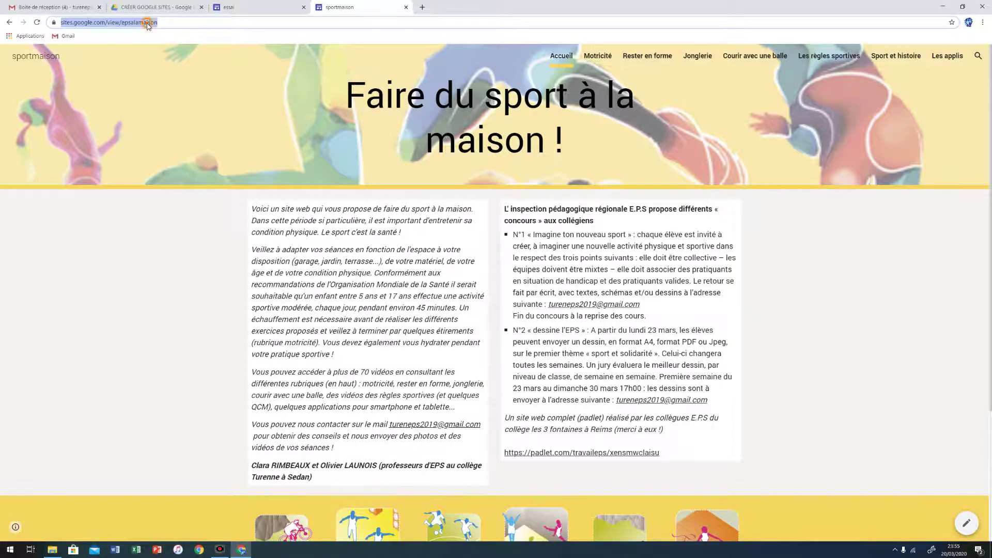
right_click(148, 26)
click(162, 65)
click(246, 11)
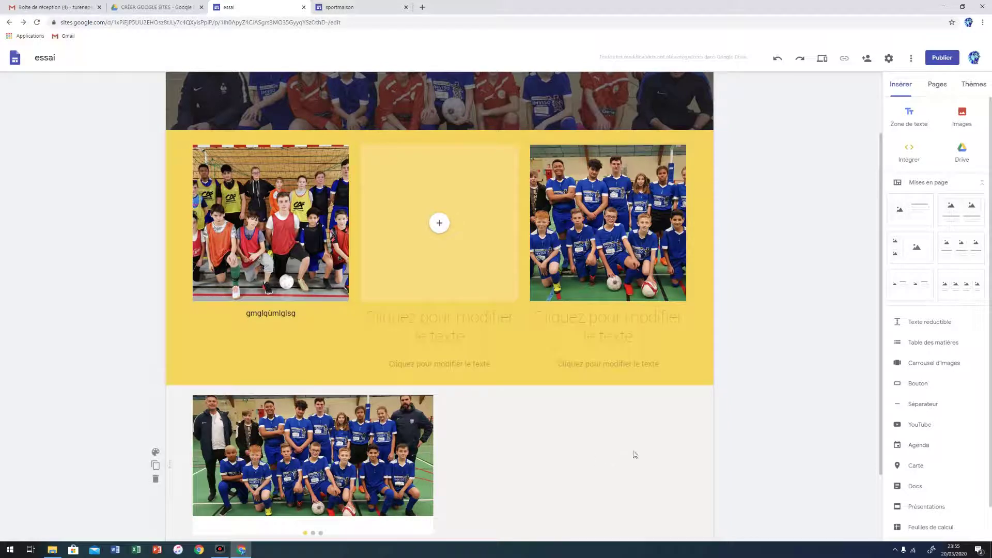
click(918, 385)
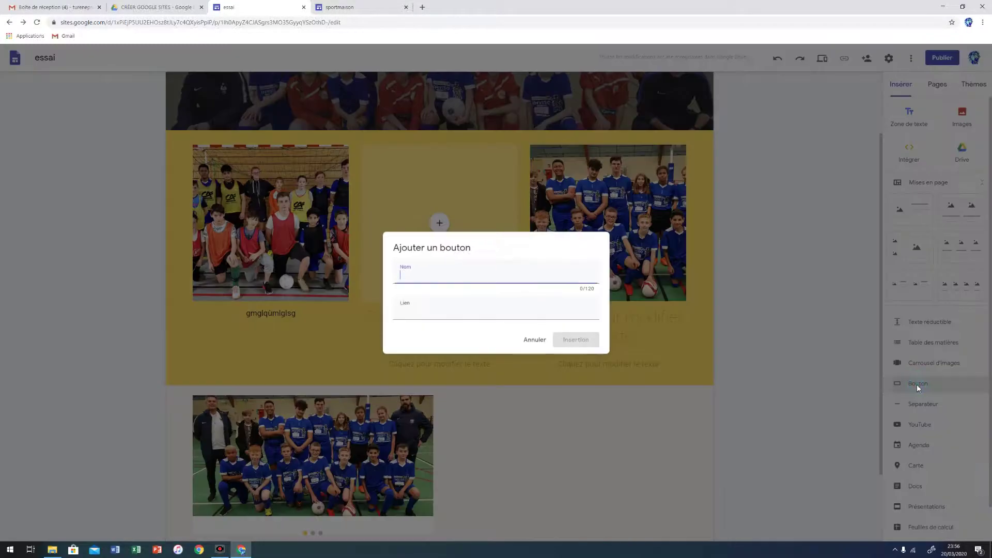
click(407, 313)
right_click(407, 313)
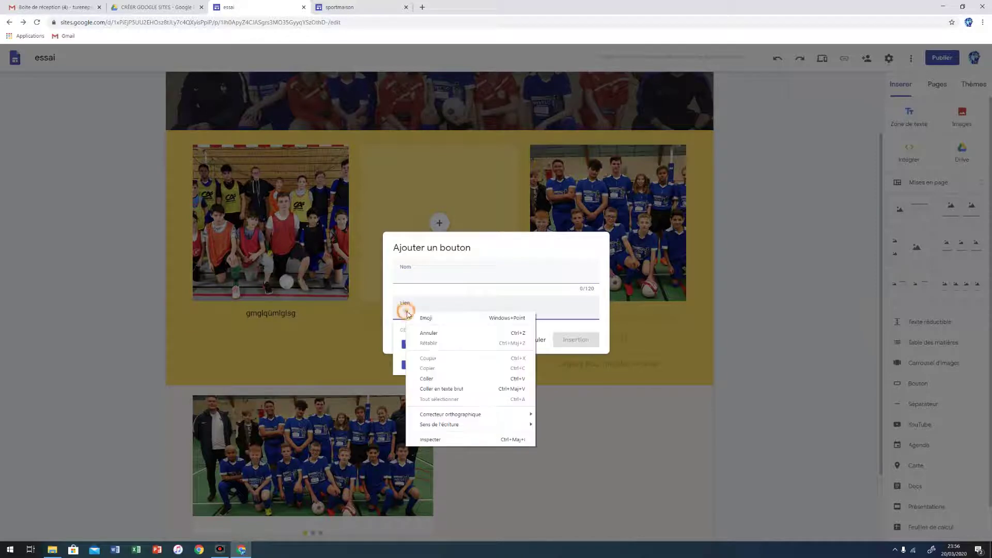
click(434, 378)
click(423, 277)
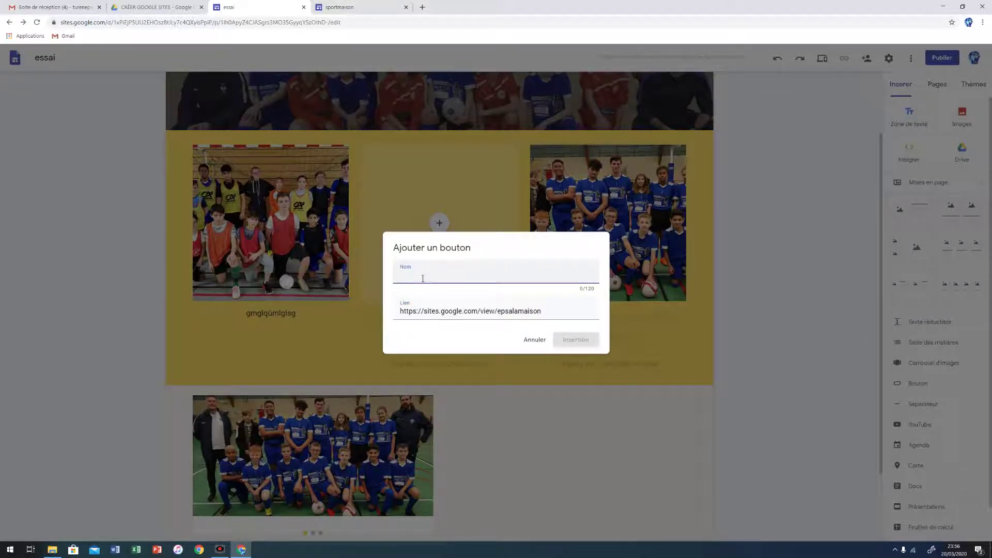
text(SPORT MAISON)
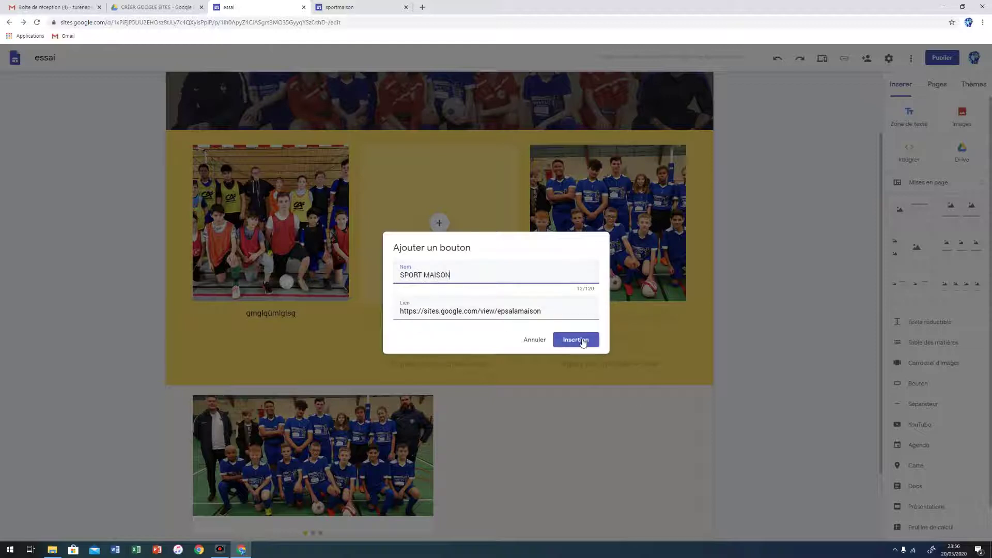
click(576, 339)
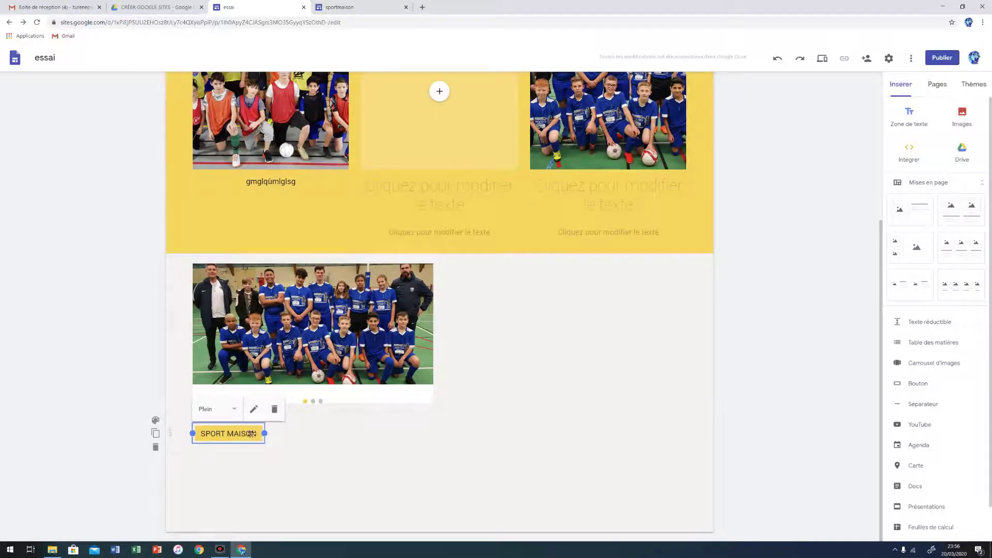
click(286, 441)
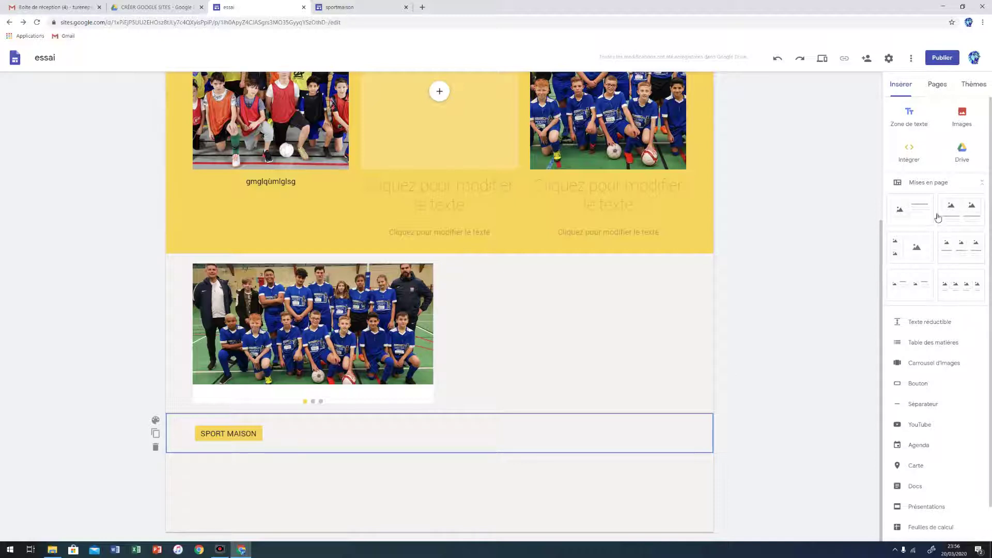
click(912, 121)
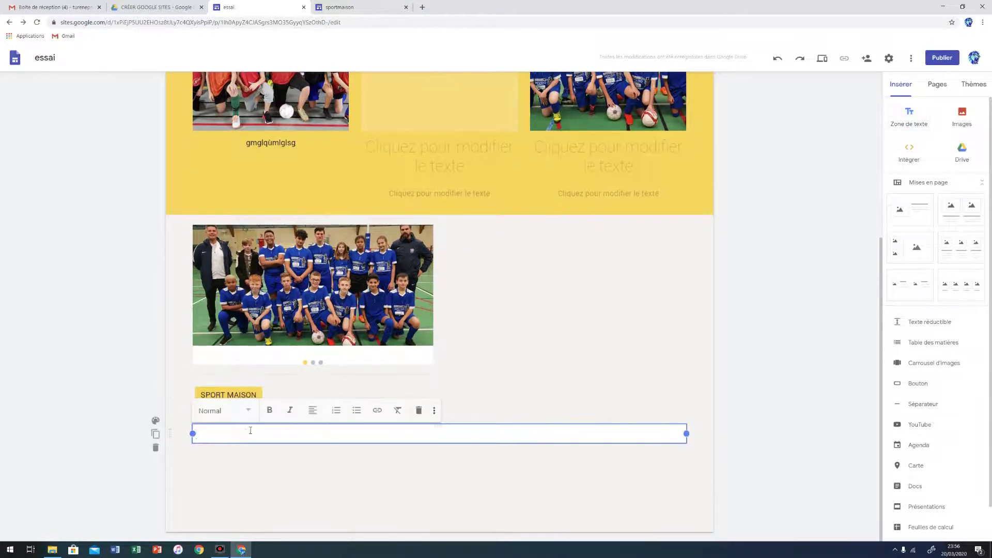
right_click(217, 432)
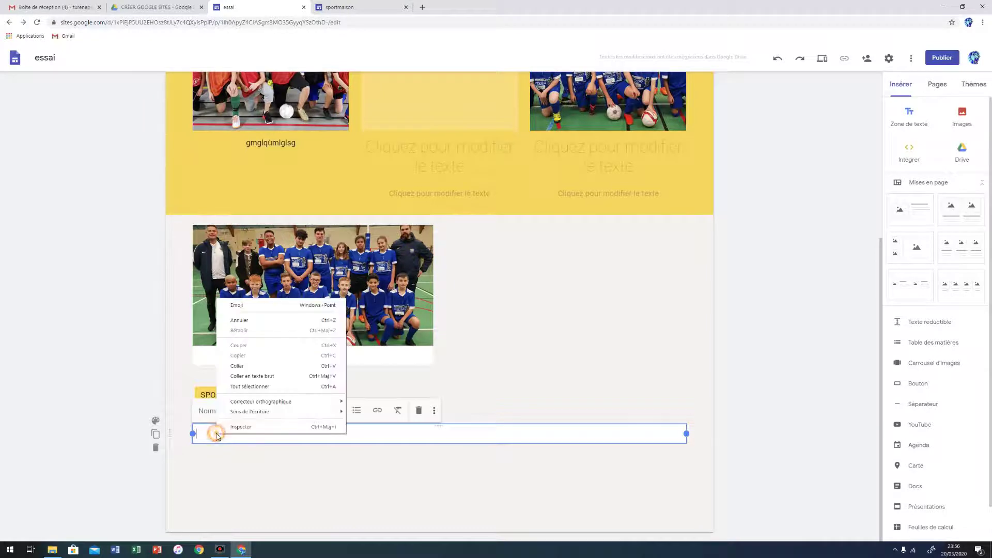
click(259, 365)
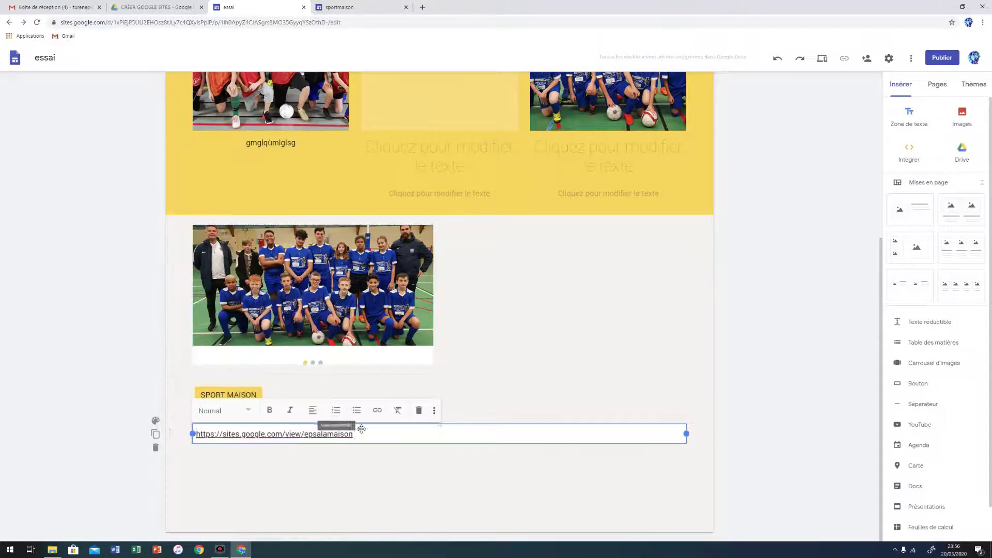
click(382, 465)
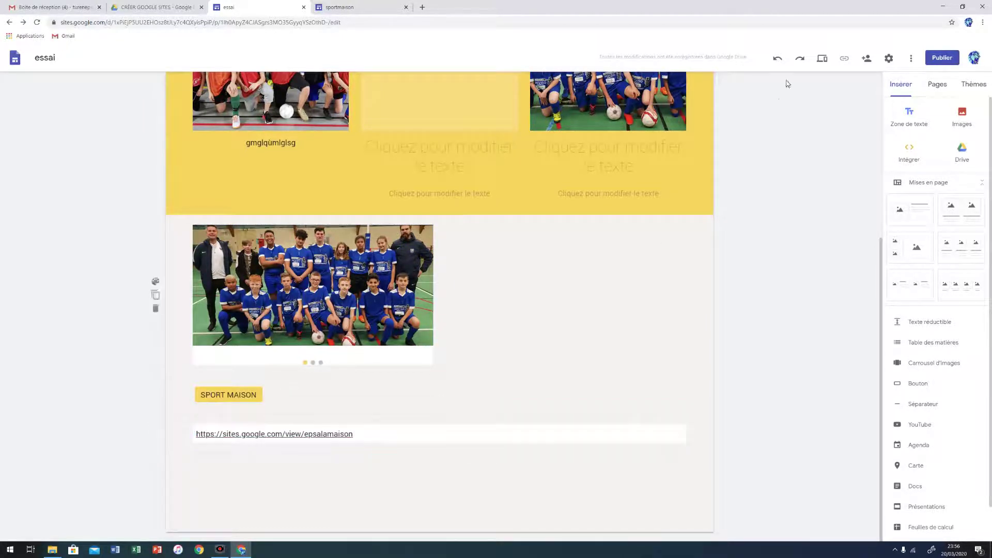
Preview the essai site at phone size and at large-screen size.
click(822, 60)
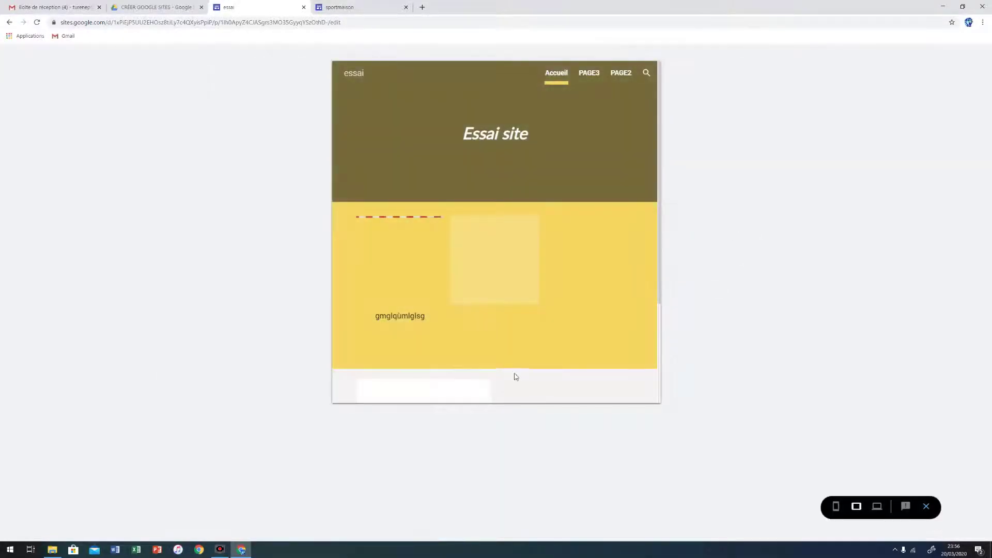
click(837, 507)
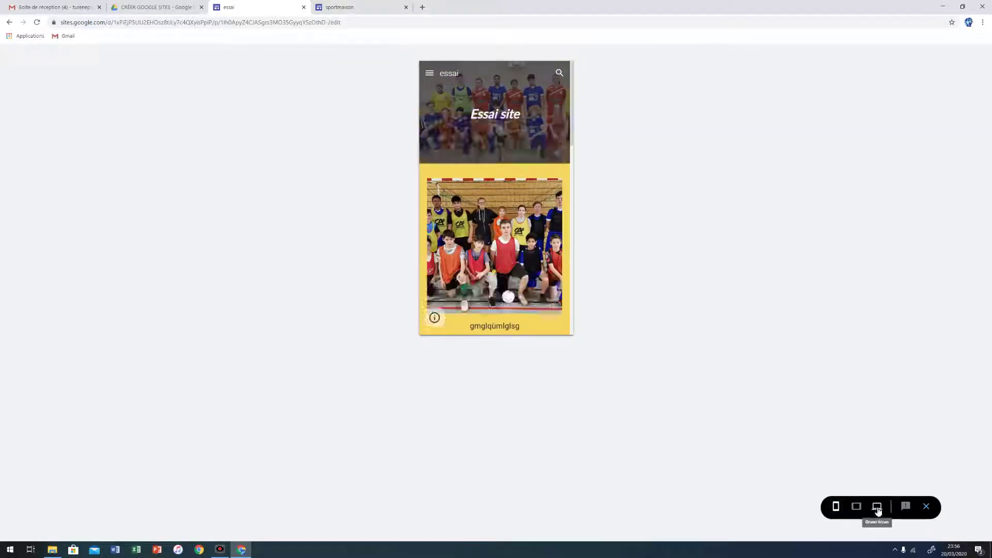
click(876, 507)
scroll(494, 341, down, 3)
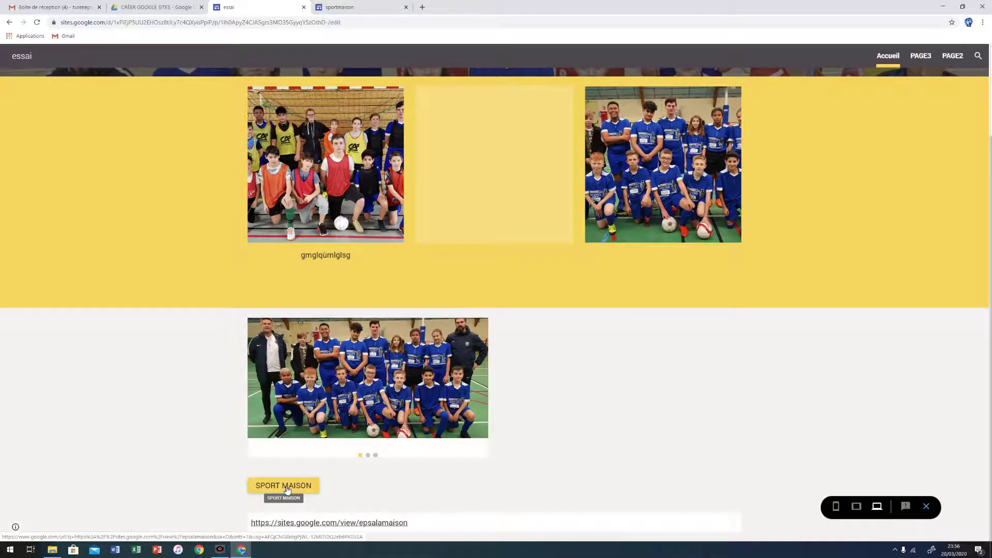
Test the SPORT MAISON button and the text link in the preview, closing each opened page, and exit the preview.
click(287, 488)
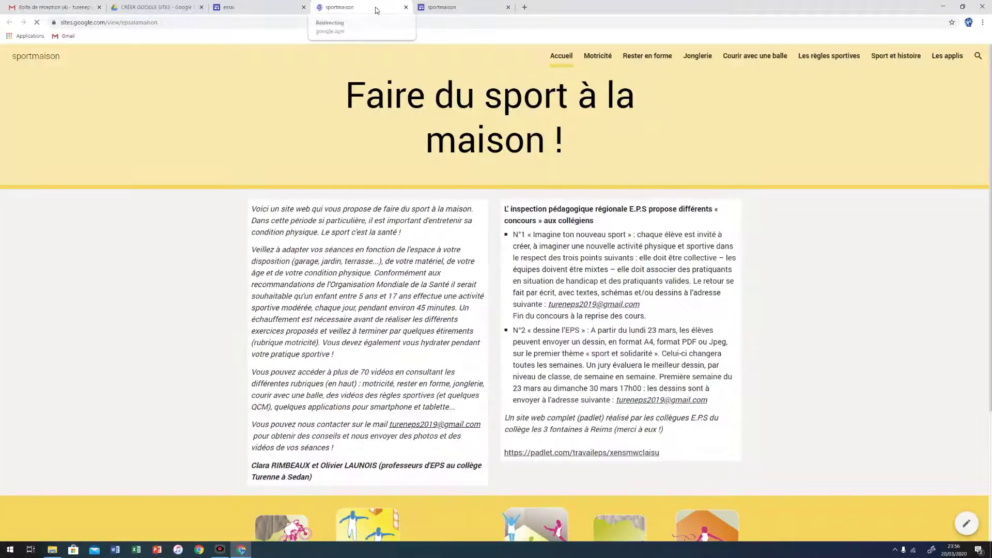
click(406, 7)
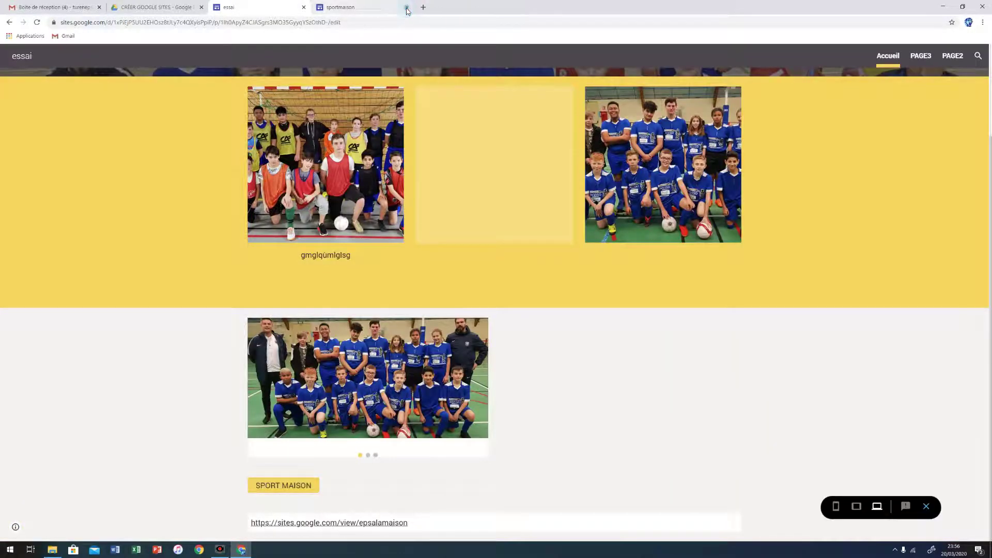
click(318, 524)
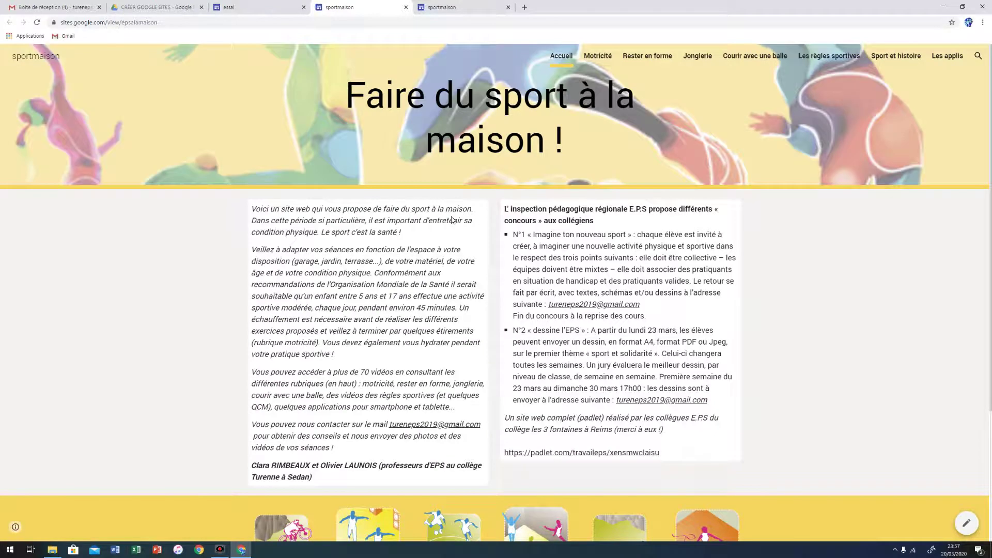
click(406, 7)
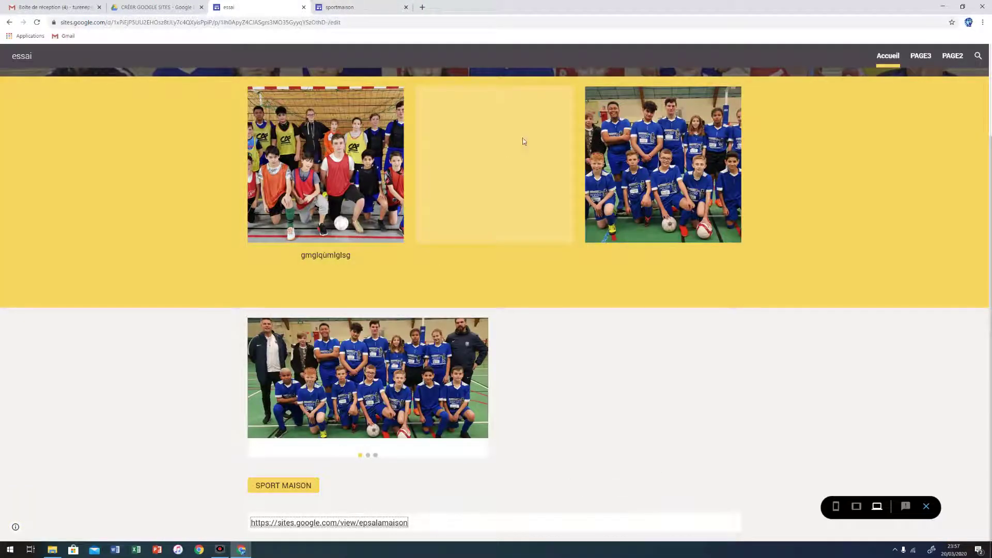
click(926, 507)
scroll(785, 330, down, 3)
scroll(778, 323, up, 3)
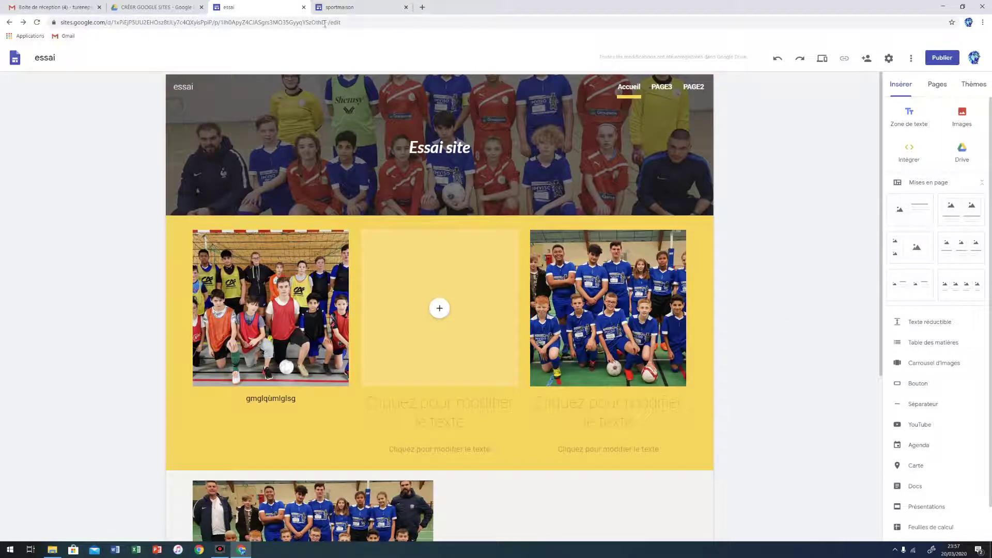
Look over the files in the CRÉER GOOGLE SITES Drive folder and return to the essai site editor.
click(155, 7)
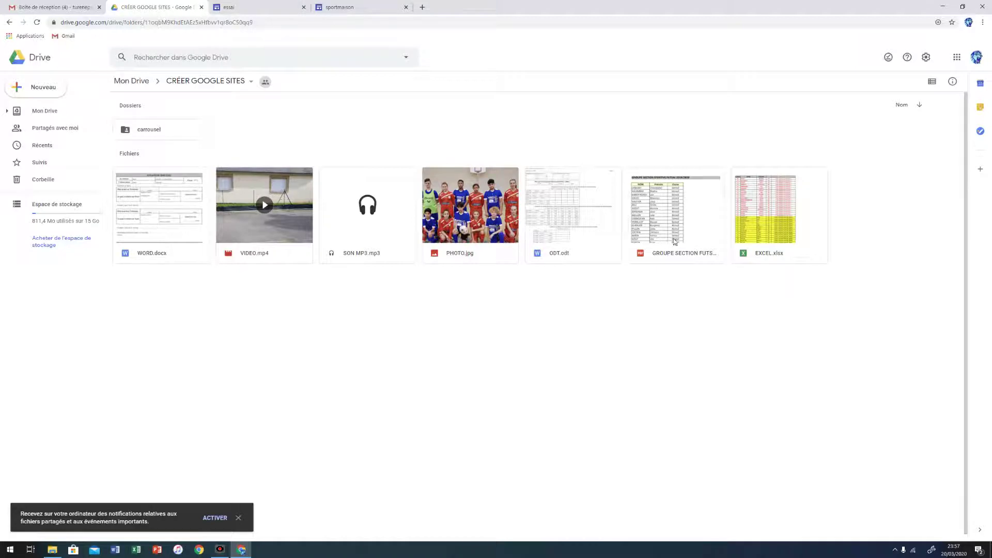
click(243, 8)
scroll(571, 343, down, 3)
scroll(570, 343, up, 3)
Add an empty text box and move its section directly beneath the header banner, above the yellow photo section.
click(922, 116)
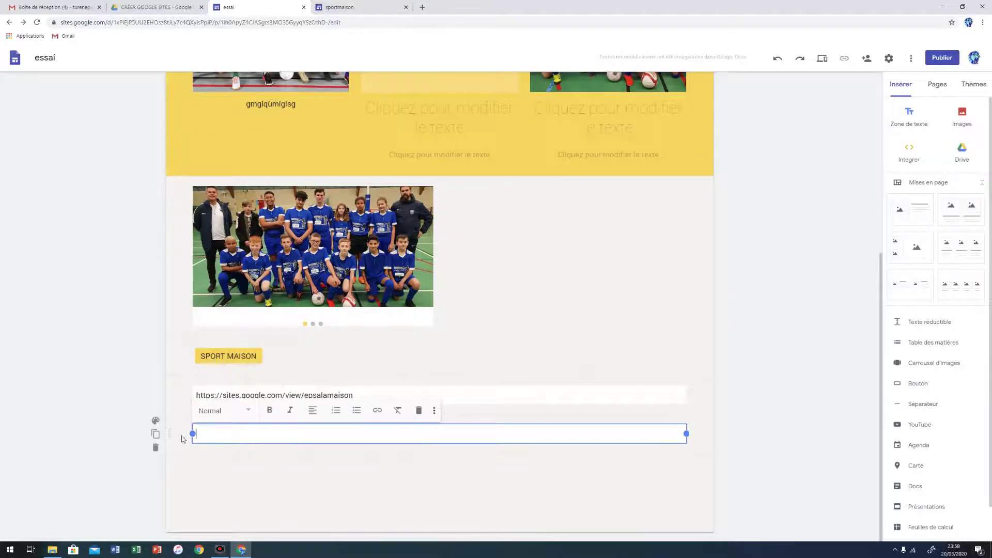
drag(156, 433, 189, 199)
scroll(186, 339, up, 3)
drag(175, 325, 213, 184)
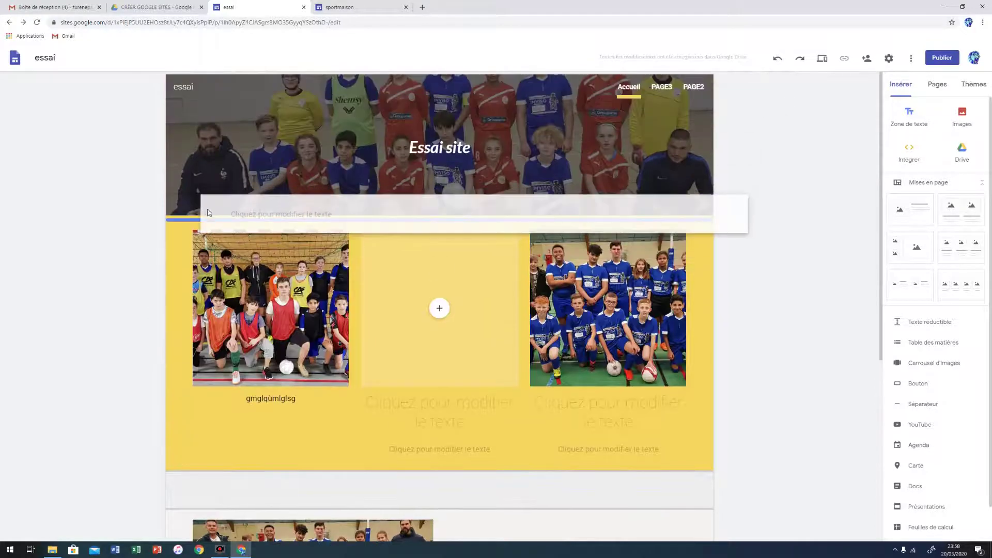
click(307, 238)
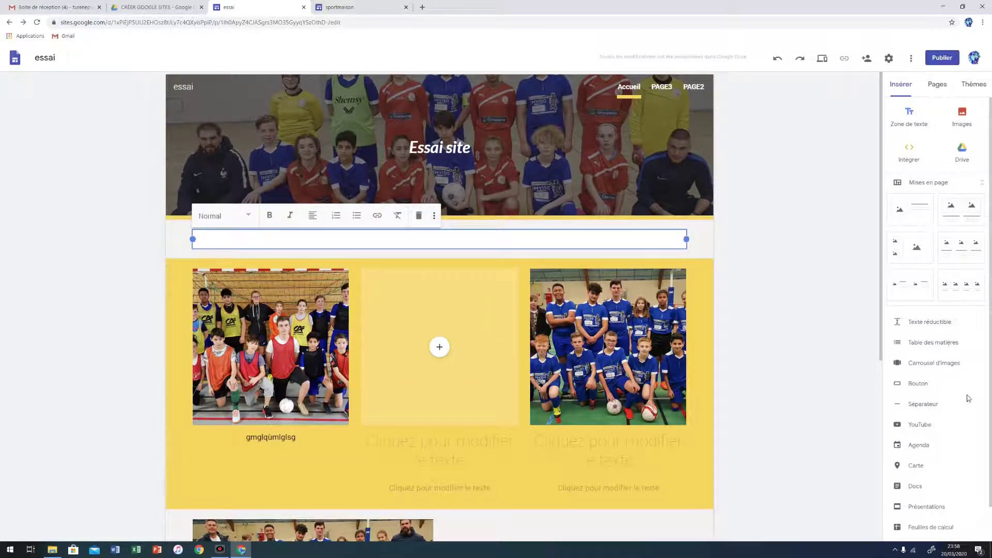
Switch to the sportmaison site and examine how videos and captions are laid out on its Motricité page.
scroll(963, 398, down, 1)
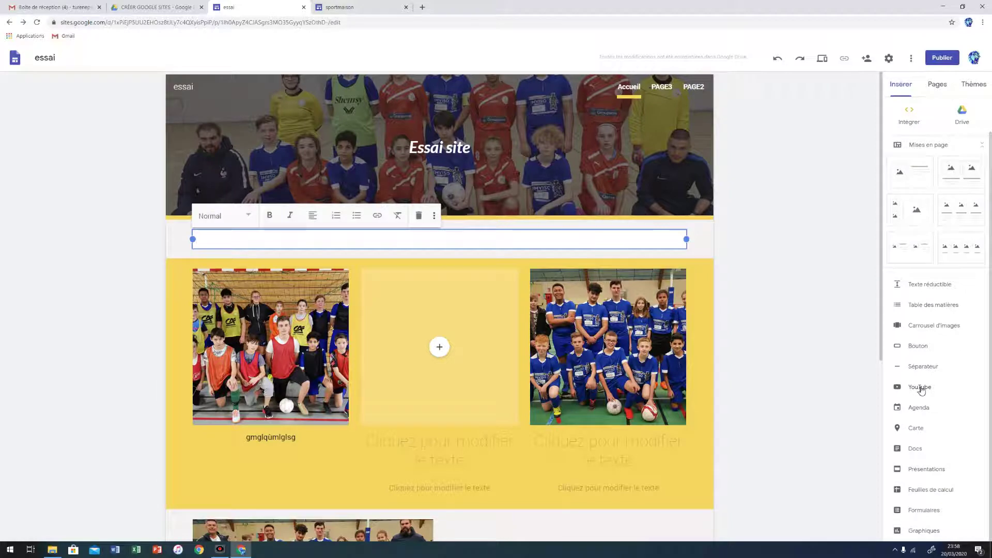
click(351, 8)
scroll(461, 355, down, 3)
scroll(461, 355, up, 3)
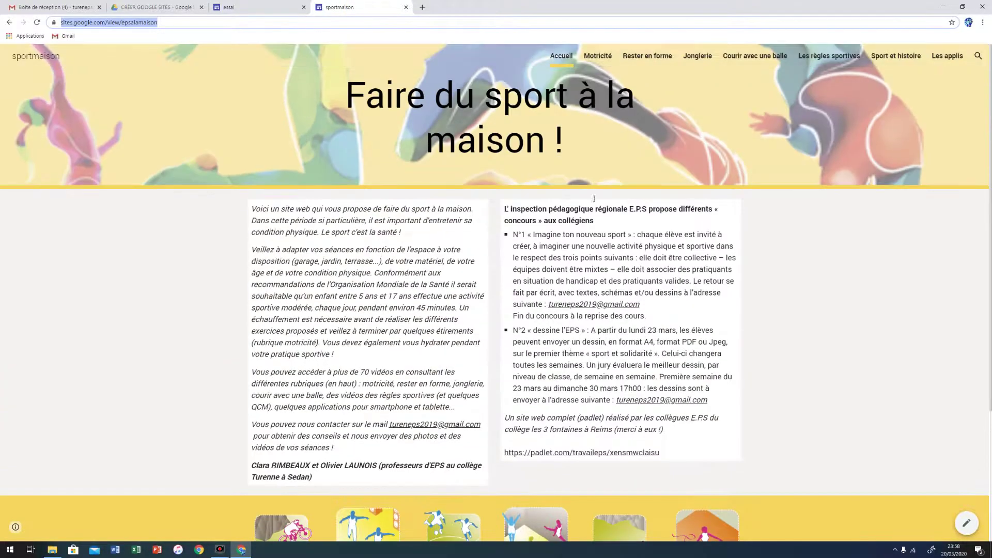
click(597, 58)
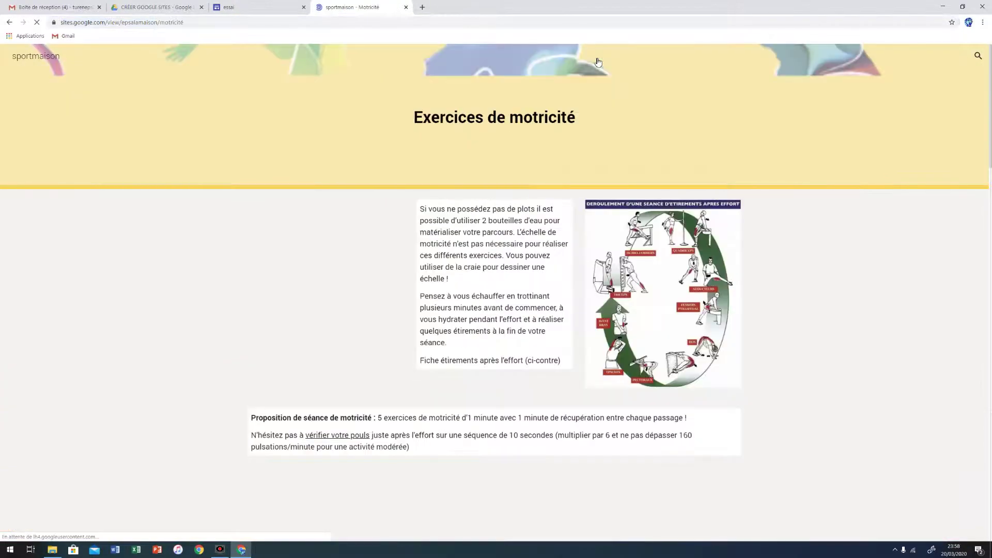
scroll(485, 328, down, 3)
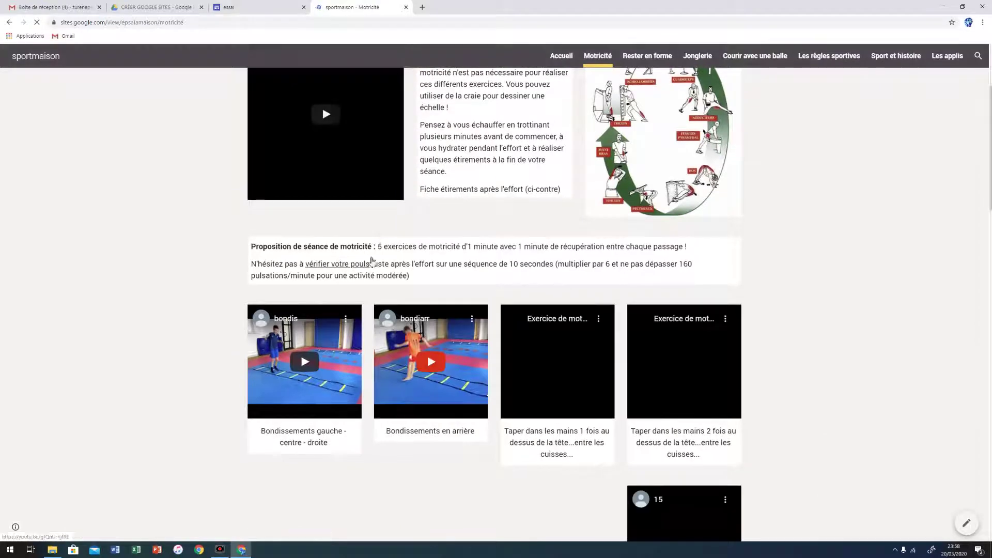
scroll(336, 149, up, 2)
scroll(361, 248, down, 3)
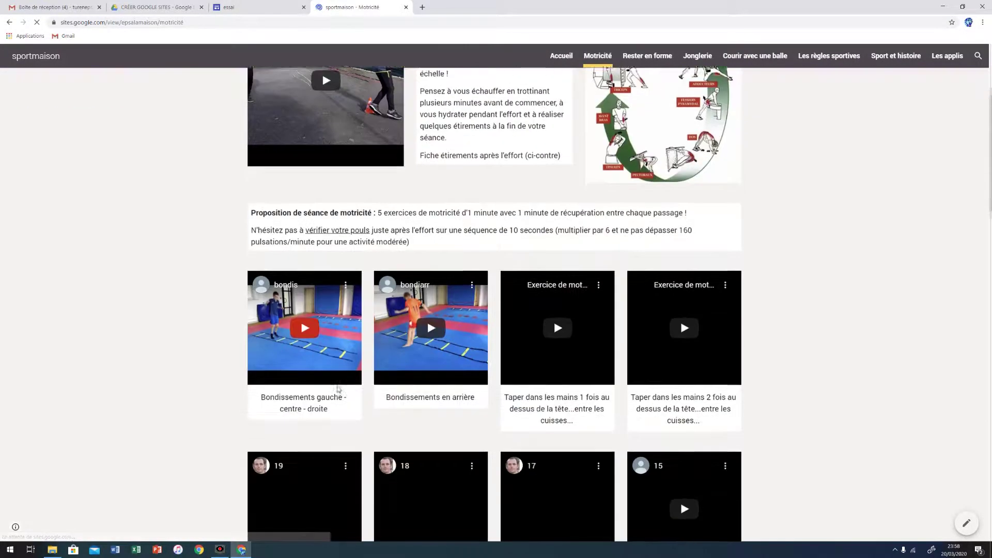
Play the bondis video full screen on the Motricité page and copy its YouTube share link.
click(346, 276)
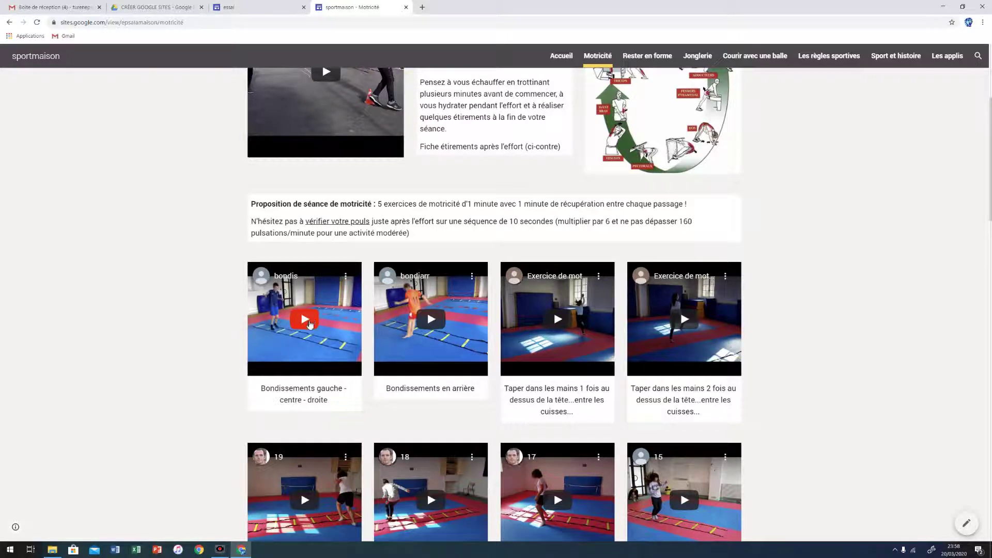
click(308, 324)
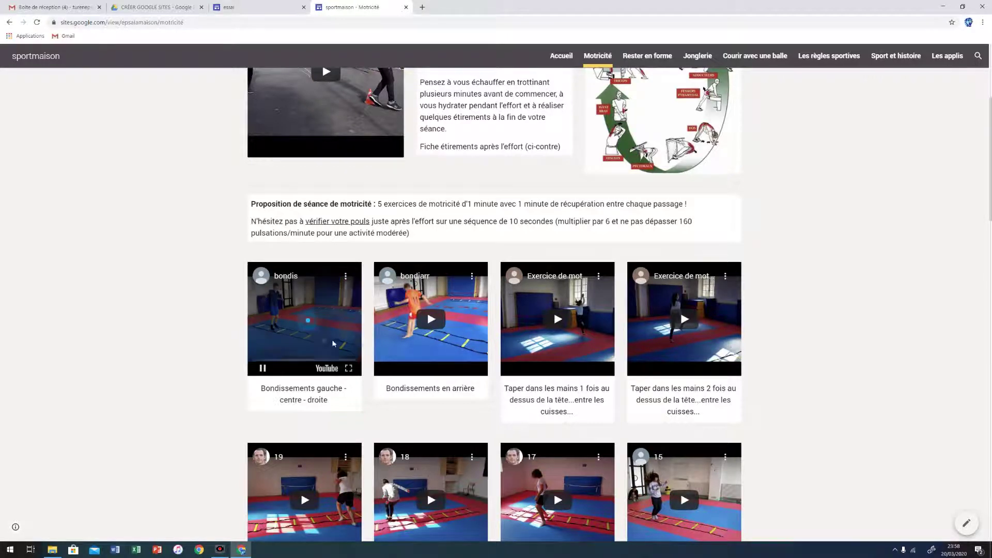
click(348, 373)
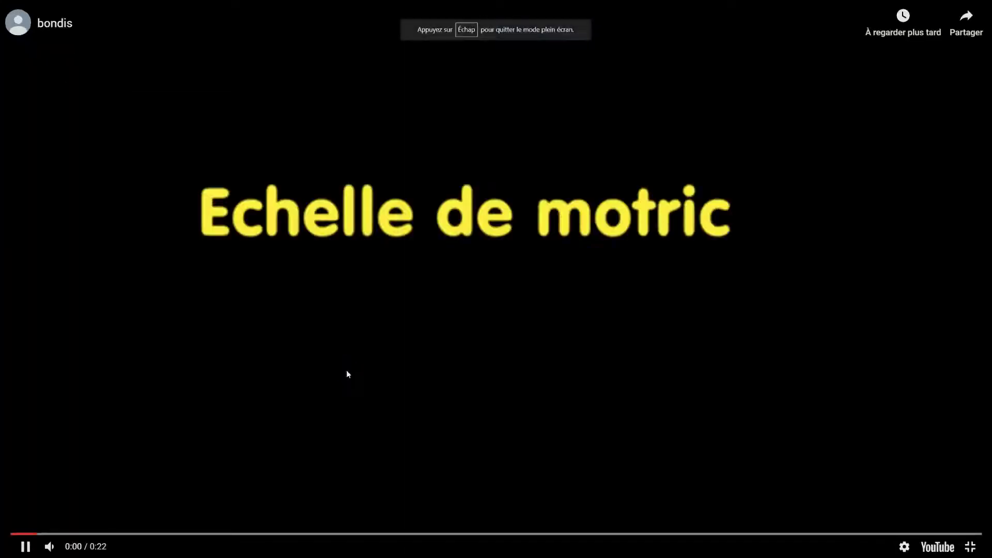
click(966, 33)
key(ctrl+c)
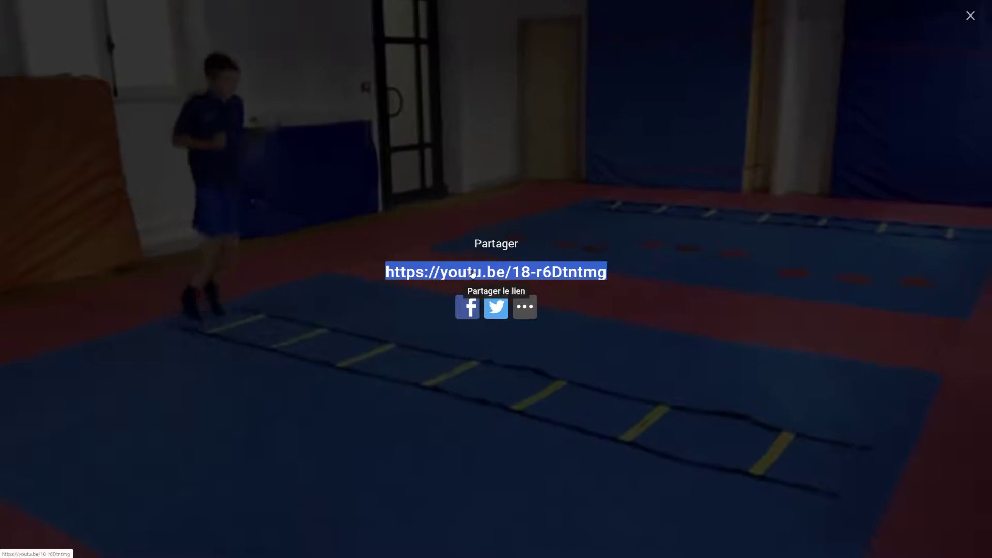
right_click(472, 272)
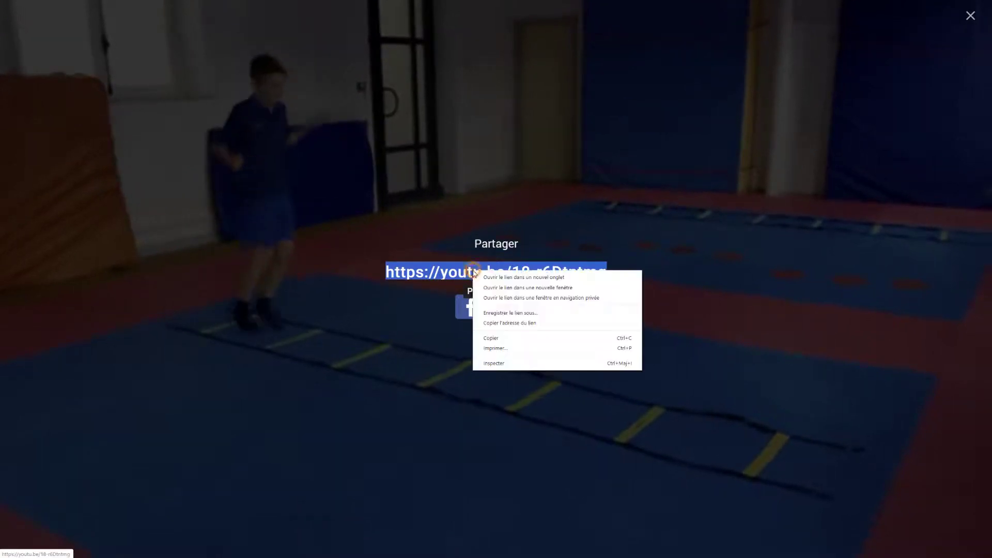
click(498, 338)
Leave the full-screen video and close the sportmaison page to return to the essai site editor.
click(971, 17)
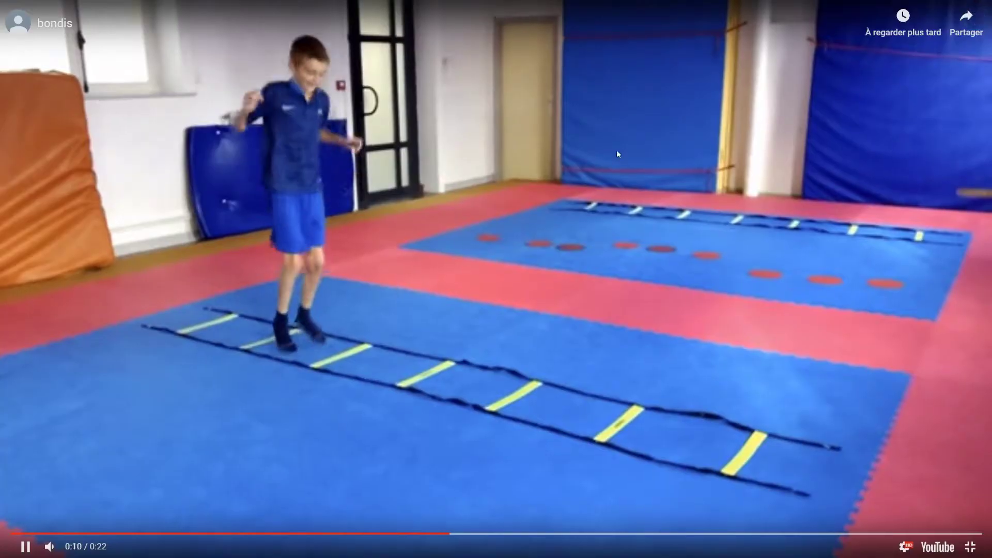
click(970, 546)
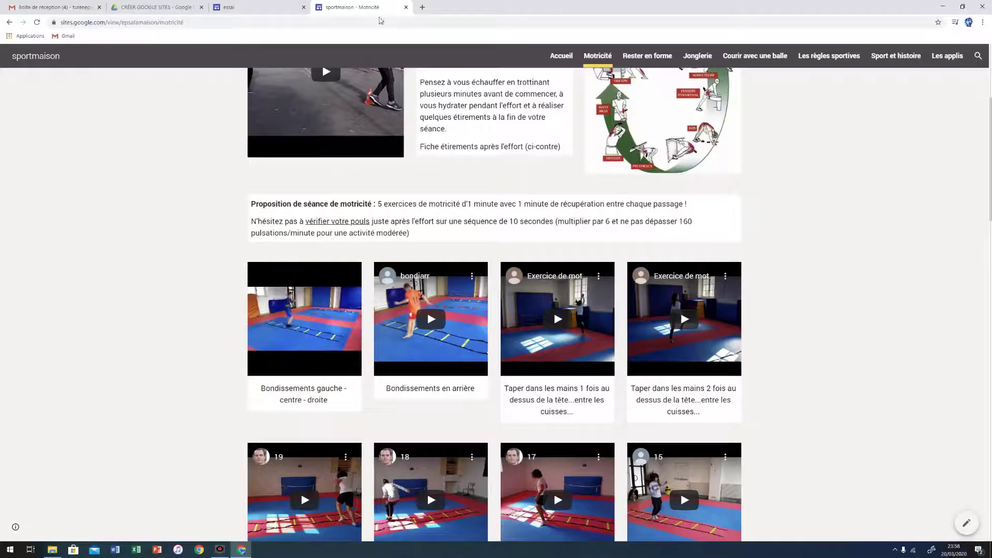
click(405, 7)
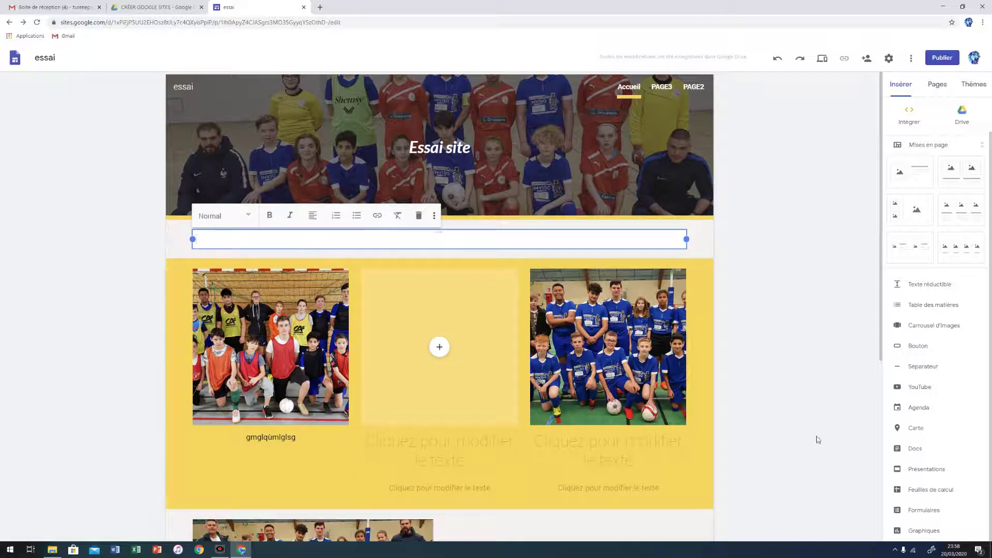
Insert the bondis YouTube video into the page by searching for its copied share link.
click(919, 387)
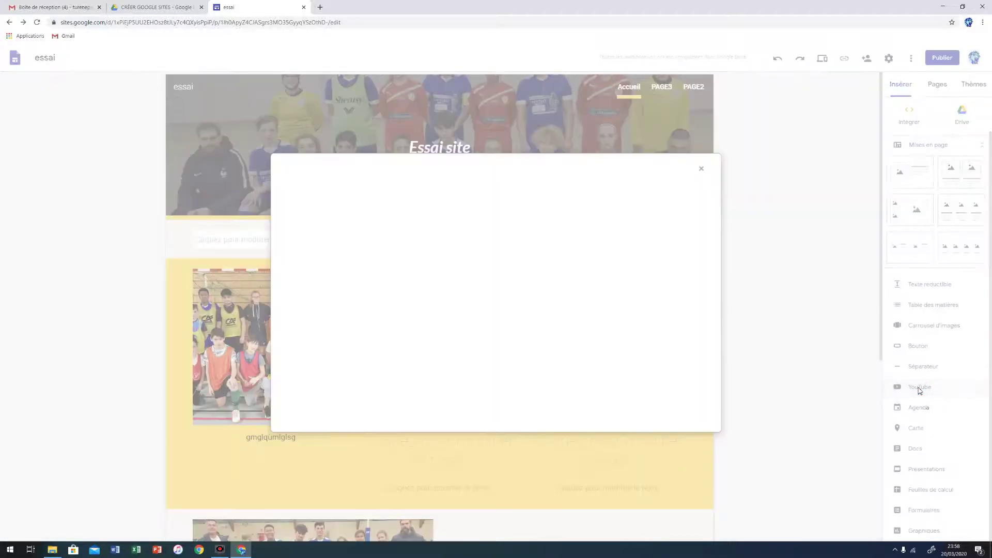
click(336, 212)
right_click(342, 213)
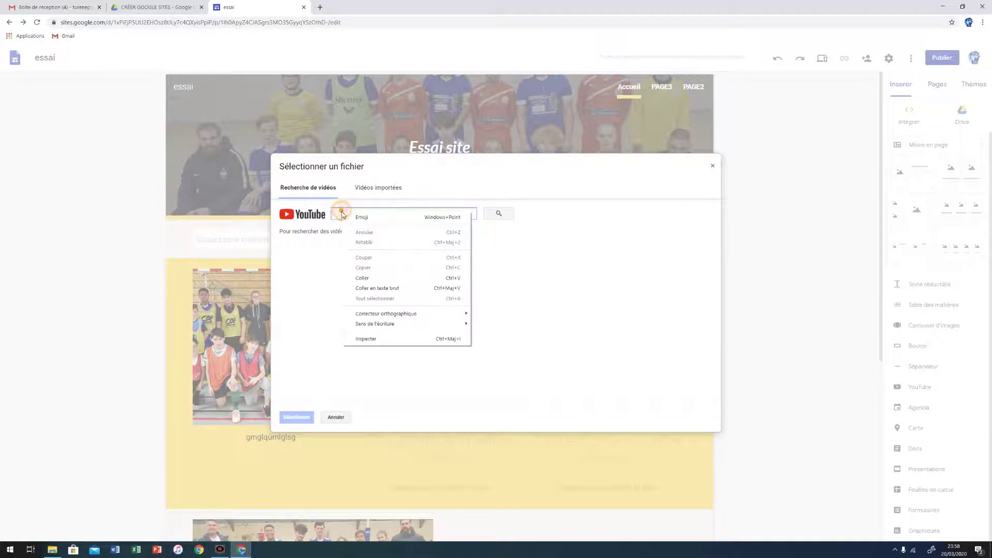
click(366, 279)
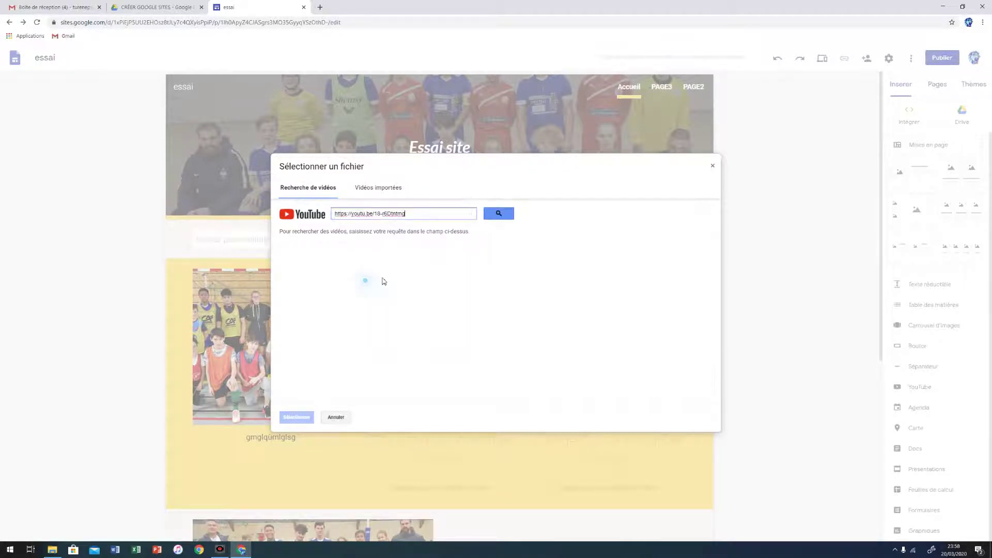
click(498, 214)
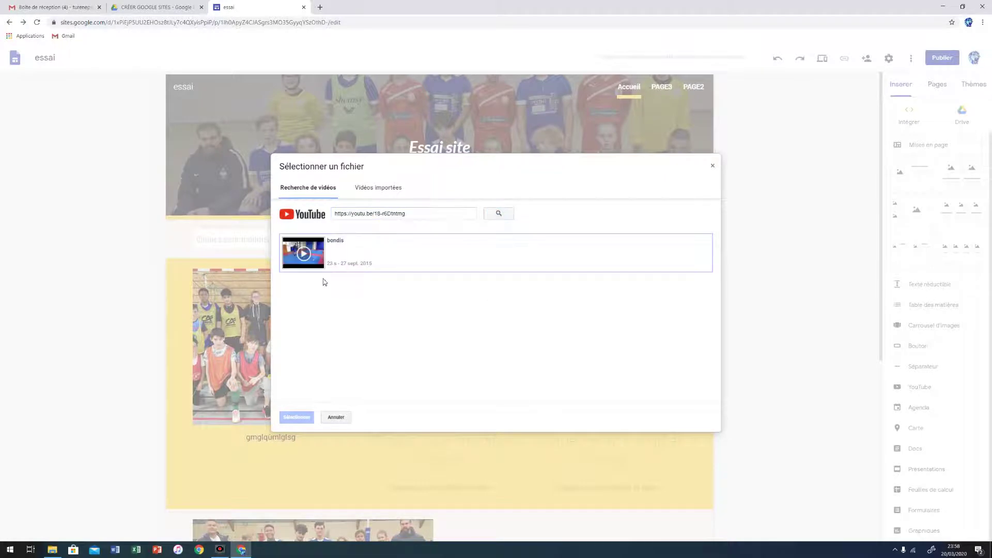
click(334, 257)
click(297, 417)
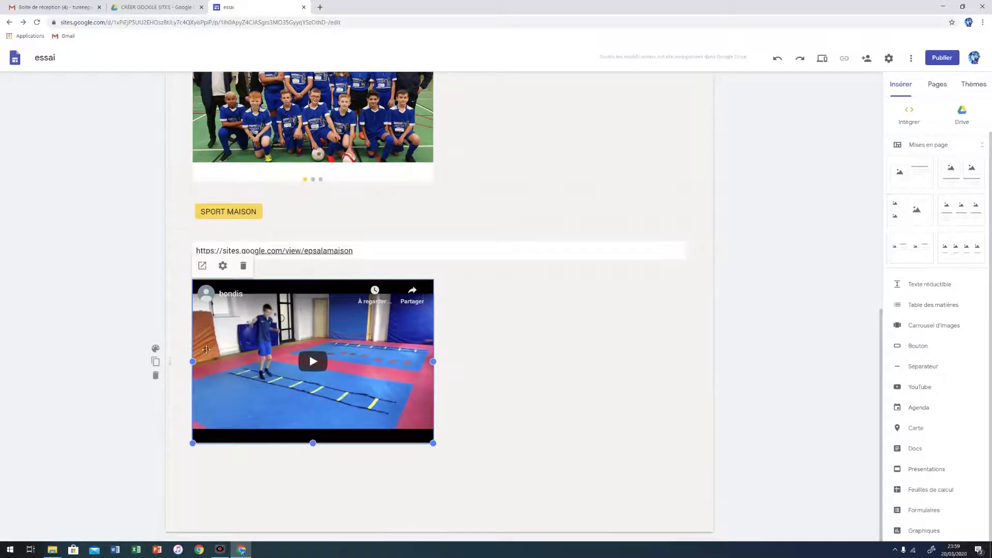
Move the bondis video into the empty text box's section beneath the header banner and caption it "LDSKJGFDSOPGSDOGKJ".
scroll(343, 329, up, 1)
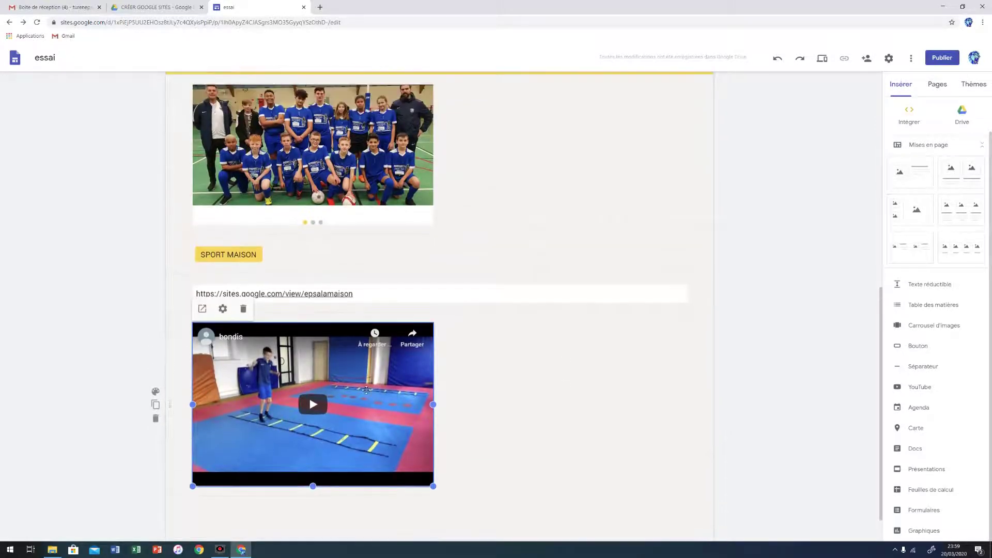
drag(298, 336, 321, 243)
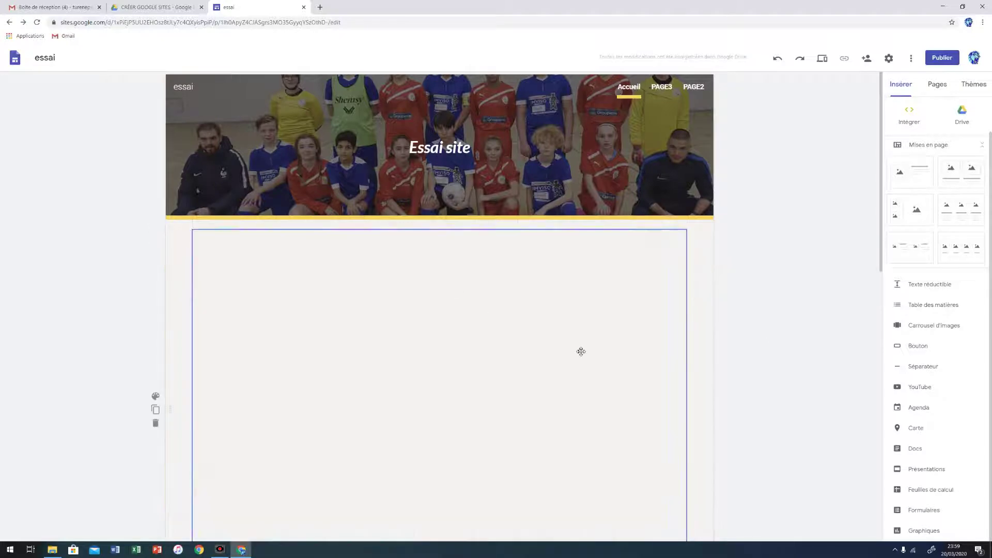
scroll(697, 344, down, 3)
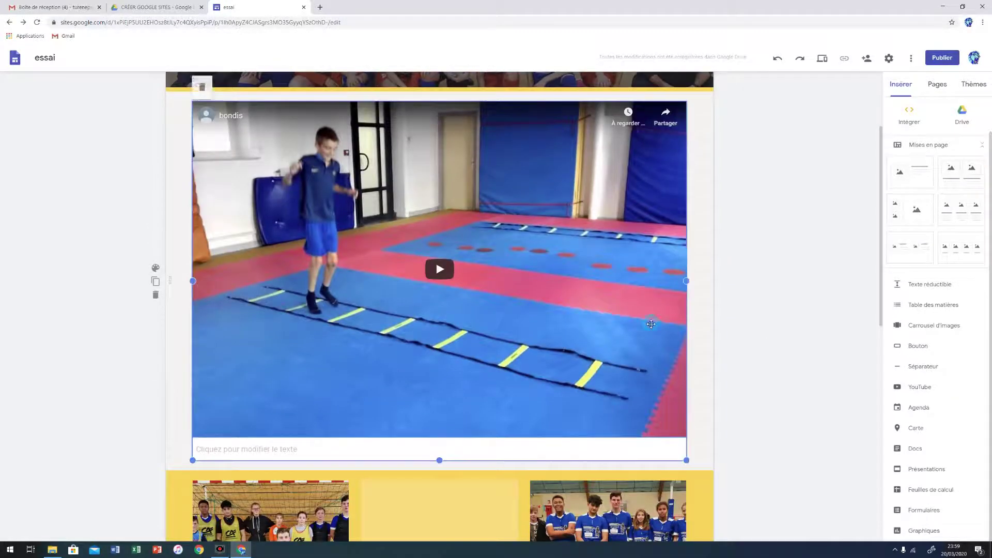
click(429, 449)
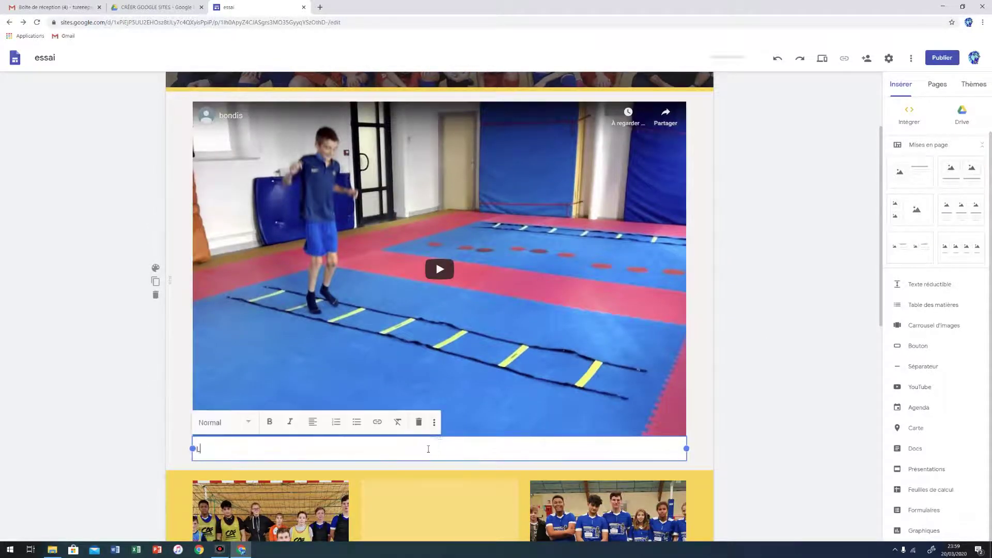
text(LDSKJGFDSOPGSDOGKJ)
click(695, 360)
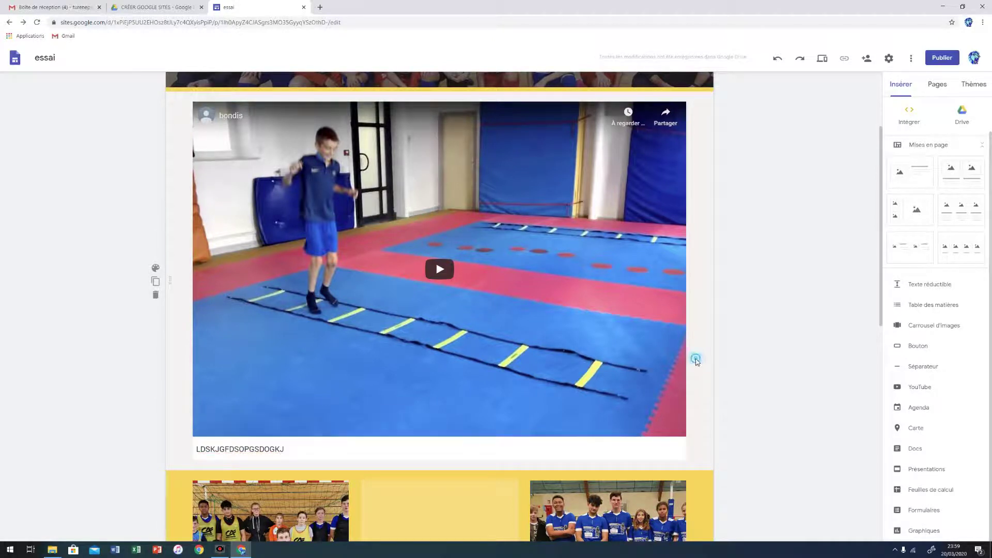
Shrink the bondis video to about a third of the section's width and place its caption box beside it.
click(633, 354)
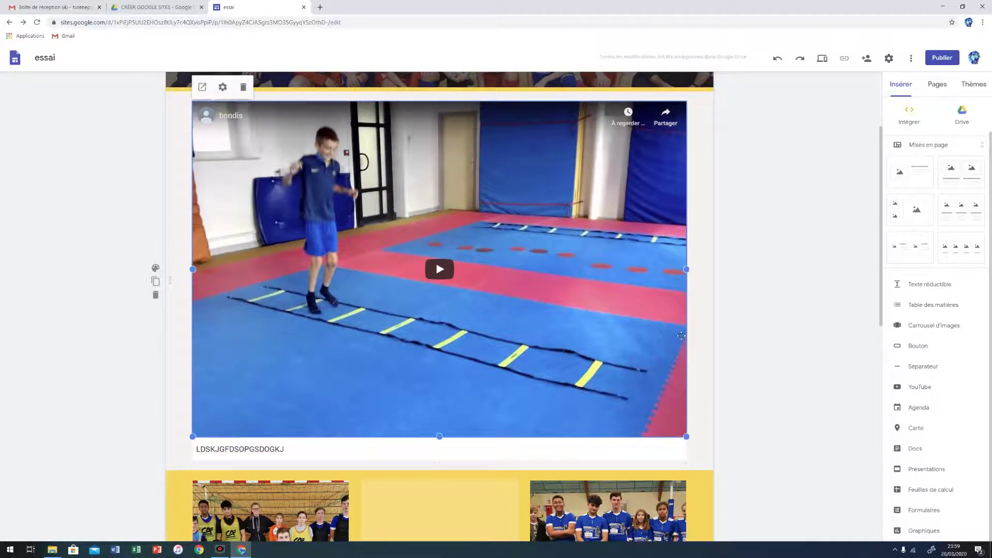
drag(686, 436, 342, 245)
drag(271, 243, 468, 201)
click(294, 236)
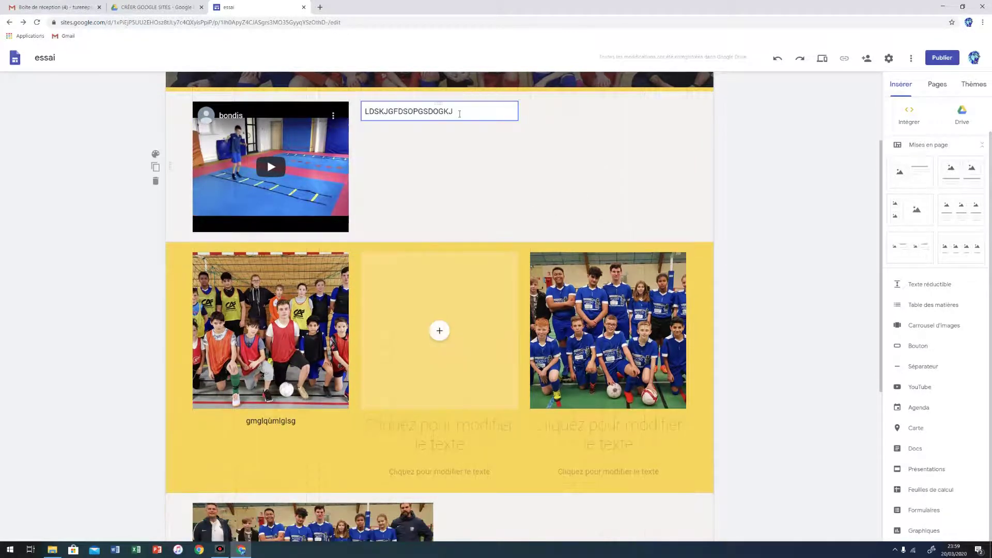
Widen the caption box beside the video to the section's full remaining width and select its text.
drag(517, 110, 708, 120)
click(478, 108)
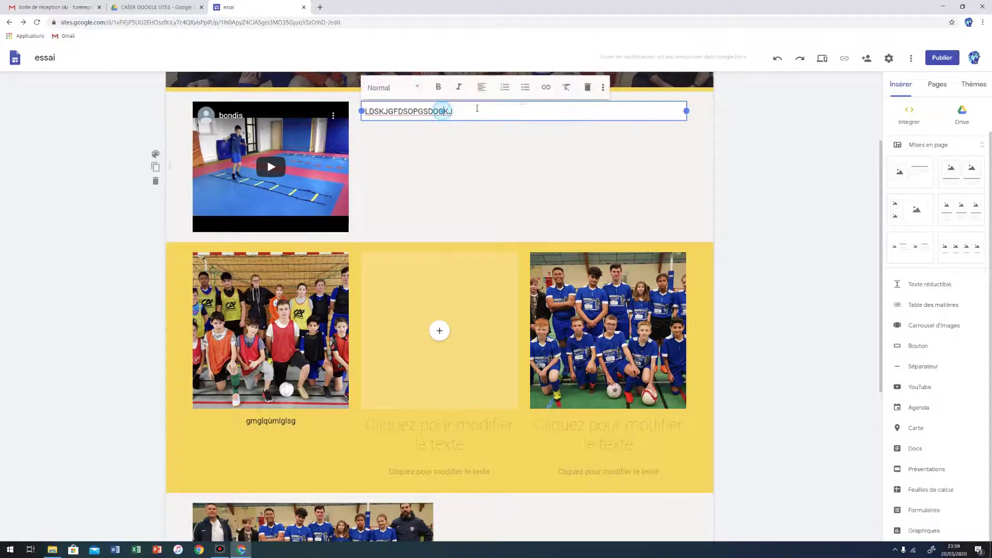
drag(400, 110, 367, 111)
Add a divider line and move it between the video section and the yellow photo section.
scroll(802, 215, up, 1)
scroll(828, 288, up, 2)
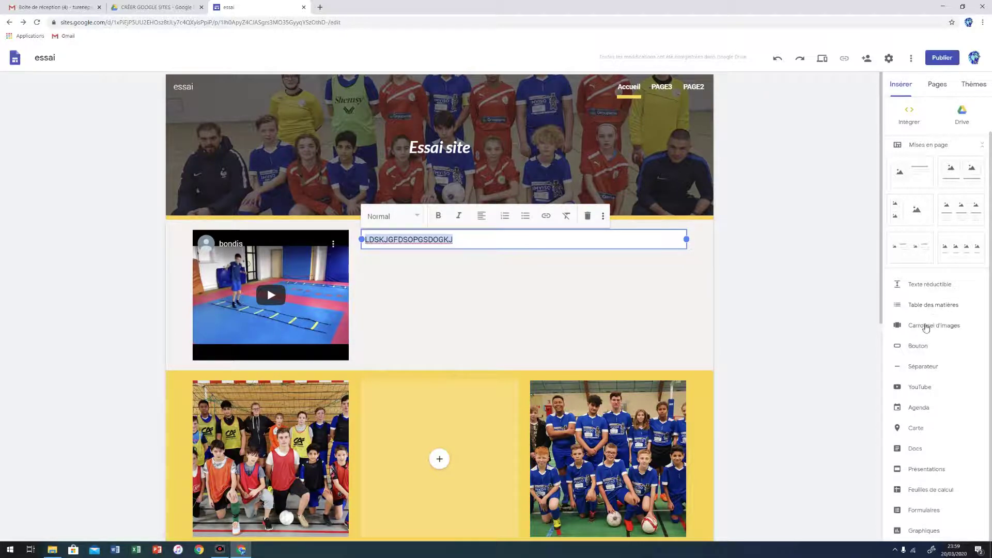
click(922, 366)
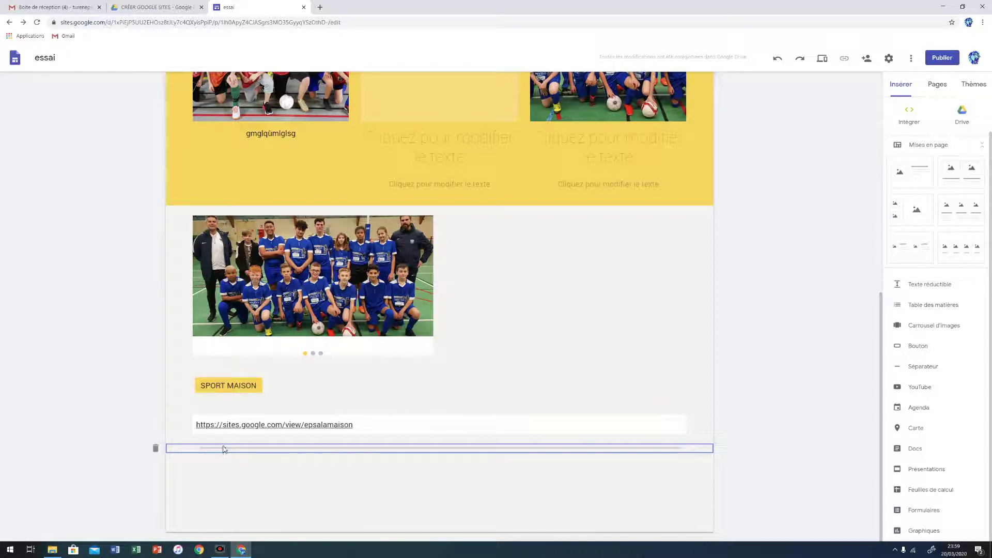
drag(180, 449, 222, 219)
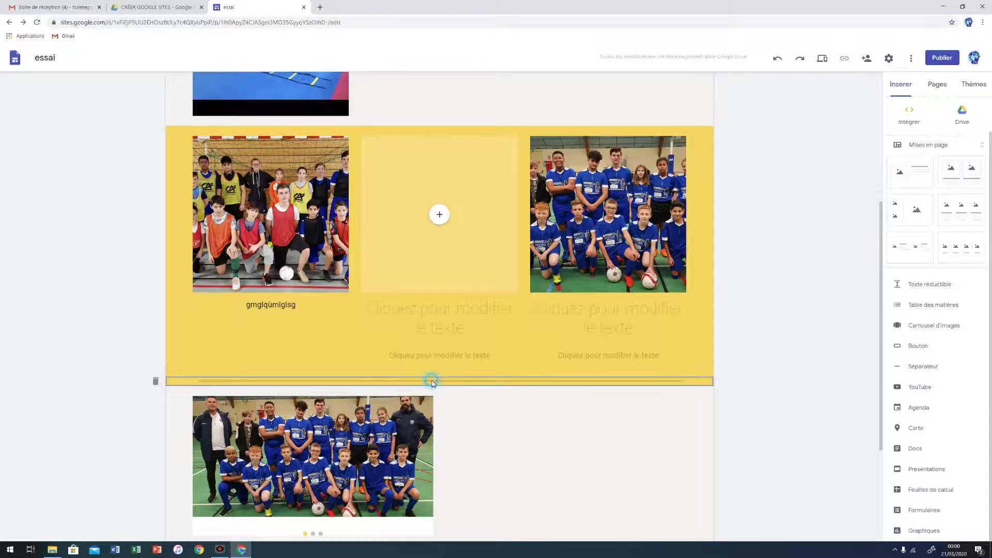
double_click(431, 381)
drag(174, 382, 220, 132)
scroll(759, 237, up, 3)
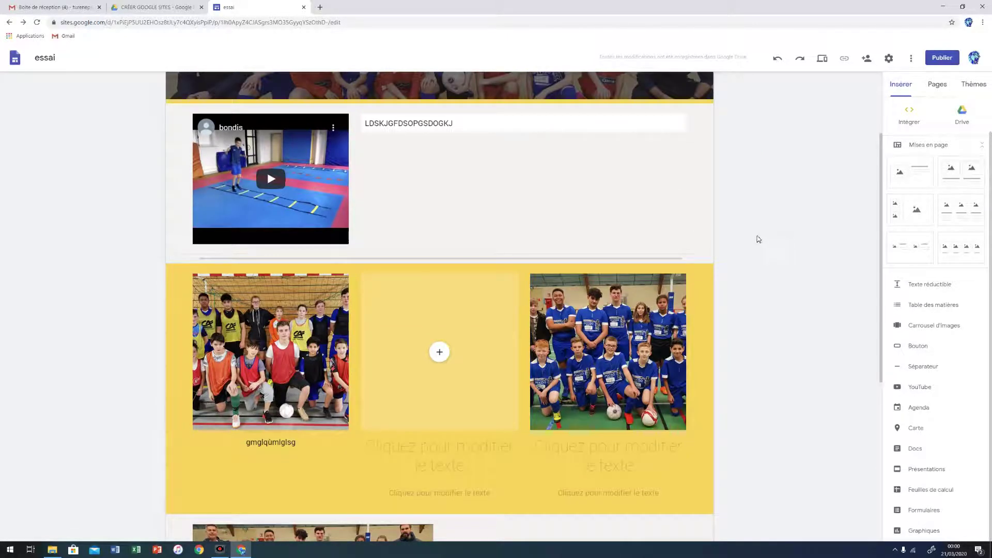
Add an empty text box directly beneath the header banner and delete the bondis video section below it.
scroll(759, 228, up, 3)
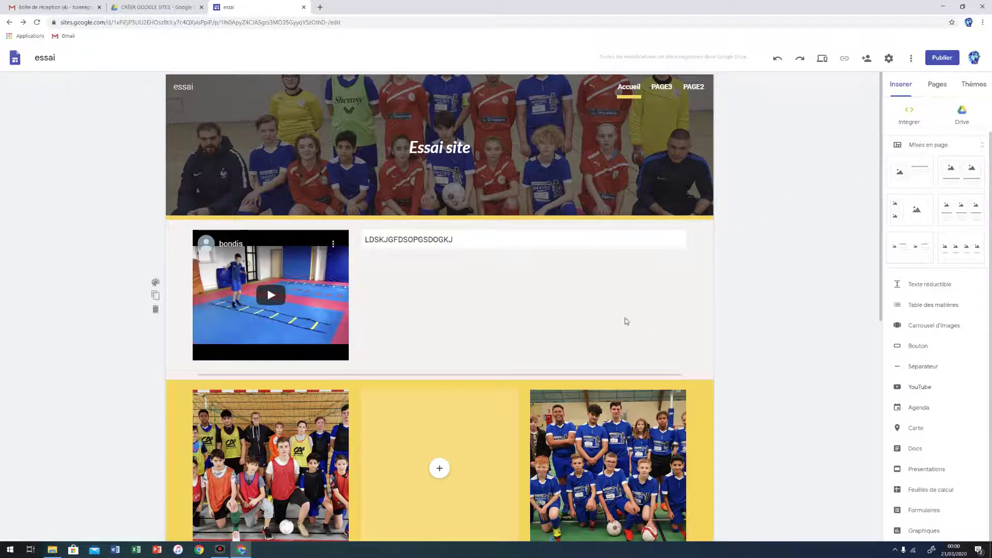
scroll(919, 137, up, 1)
click(909, 116)
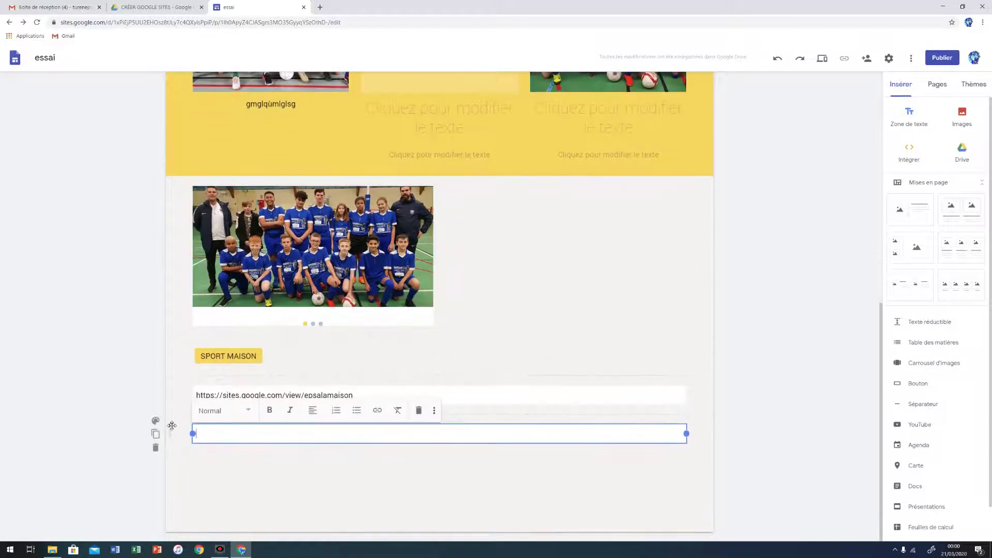
drag(169, 436, 230, 244)
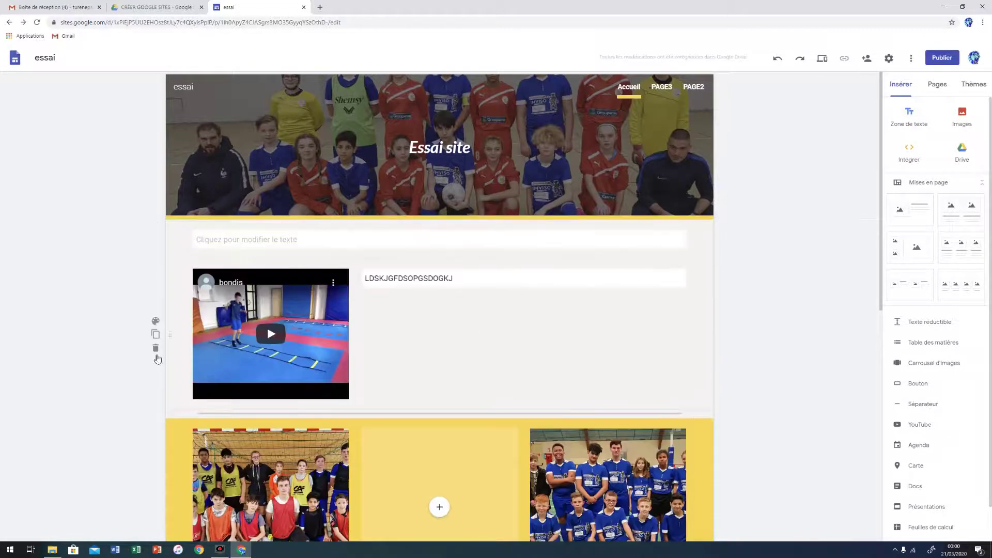
click(155, 347)
click(289, 238)
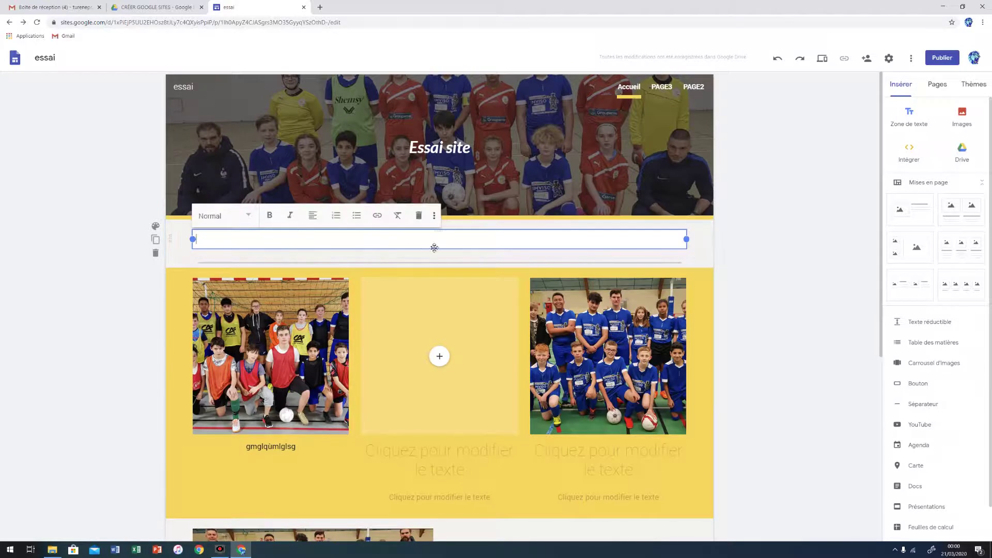
Insert the account's own calendar from Mes agendas at the end of the page, below the text link.
click(919, 445)
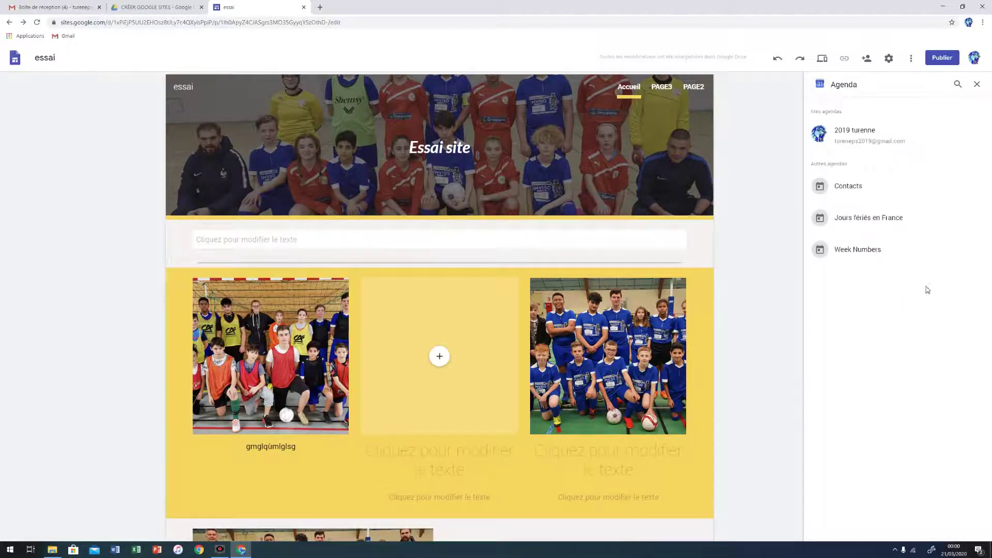
click(867, 138)
click(965, 531)
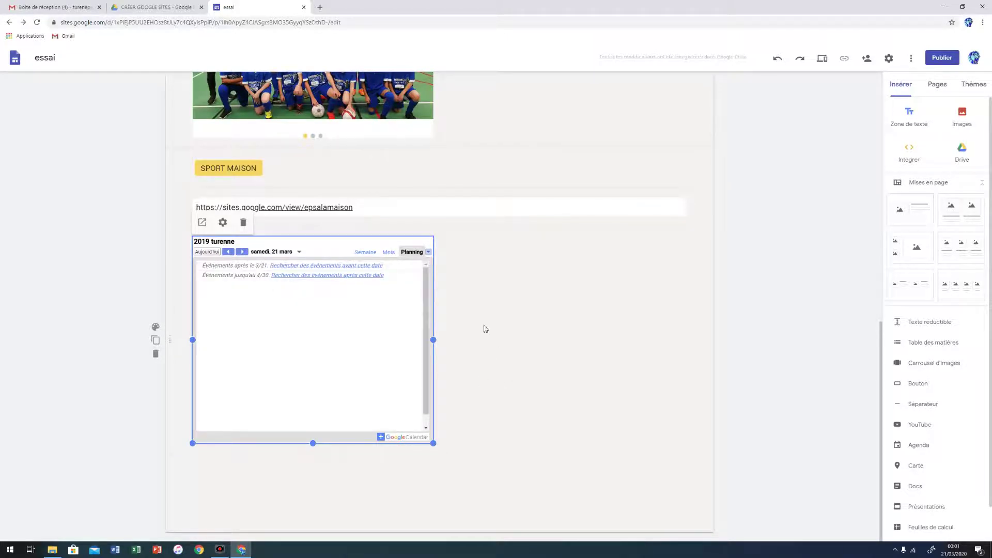
click(545, 319)
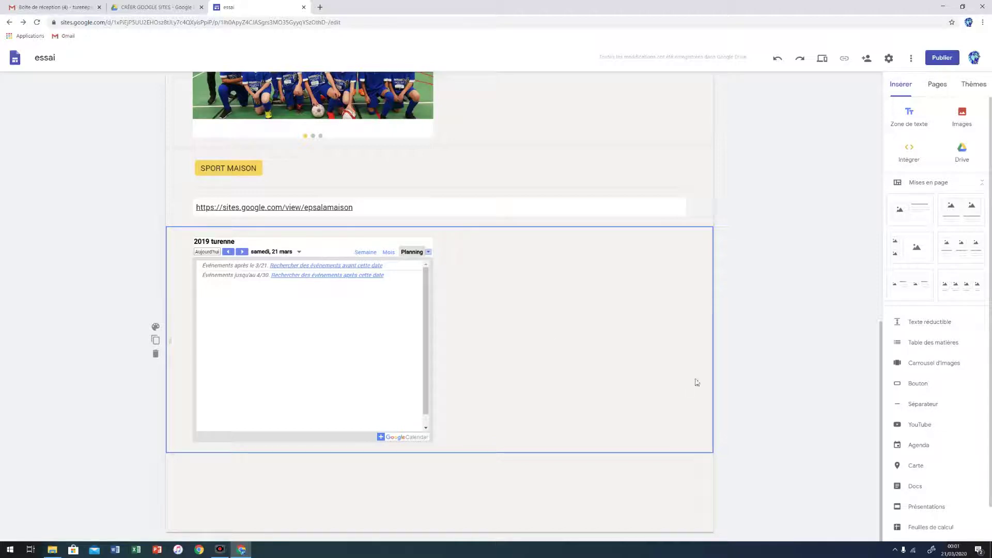
Insert a map of COLLEGE TURENNE SEDAN and place it beside the calendar in the same section.
click(918, 467)
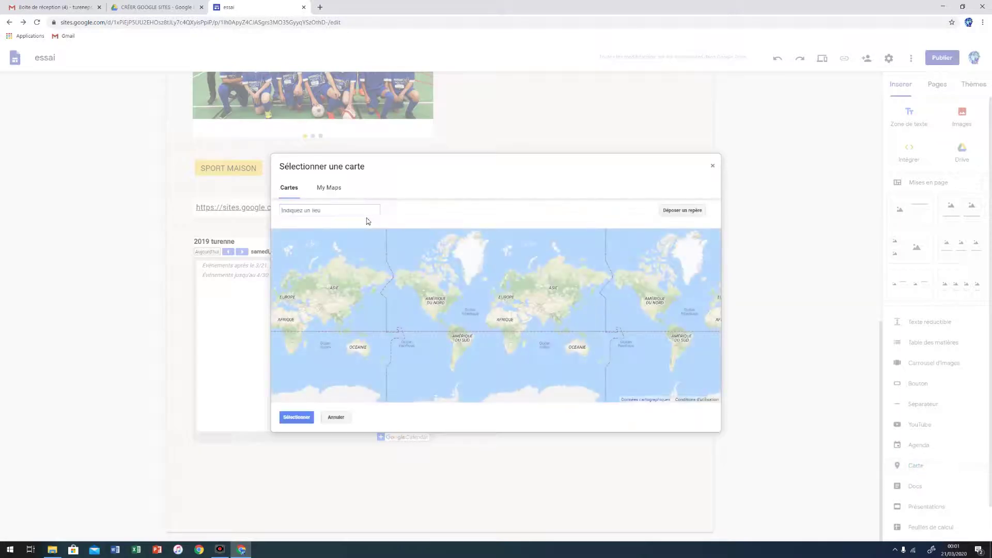
click(331, 215)
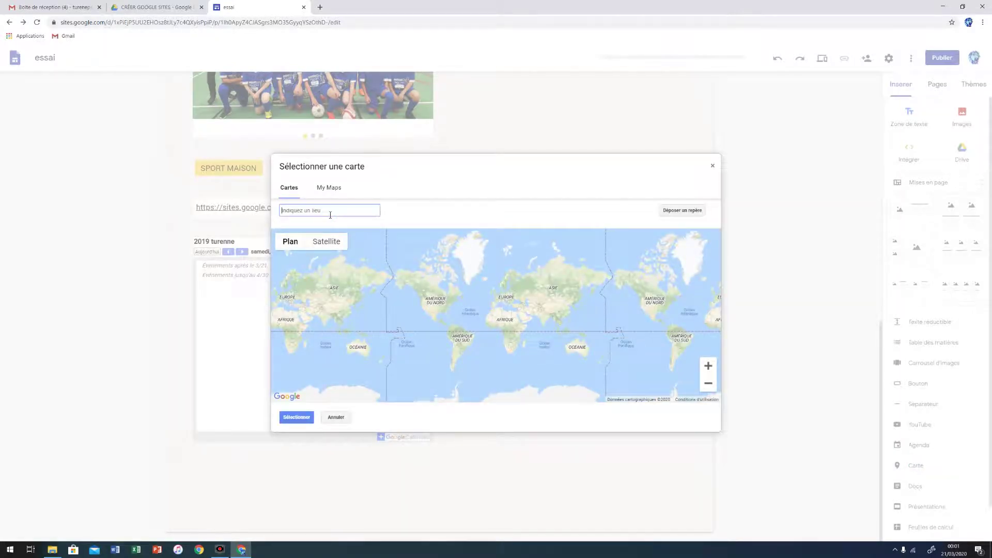
text(COLLEGE)
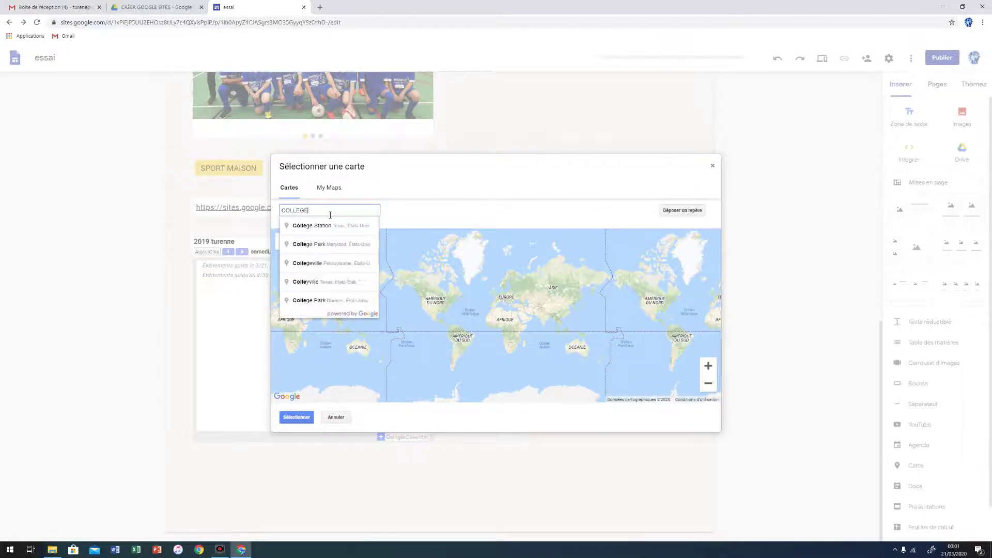
text( TURENNE SEDAN)
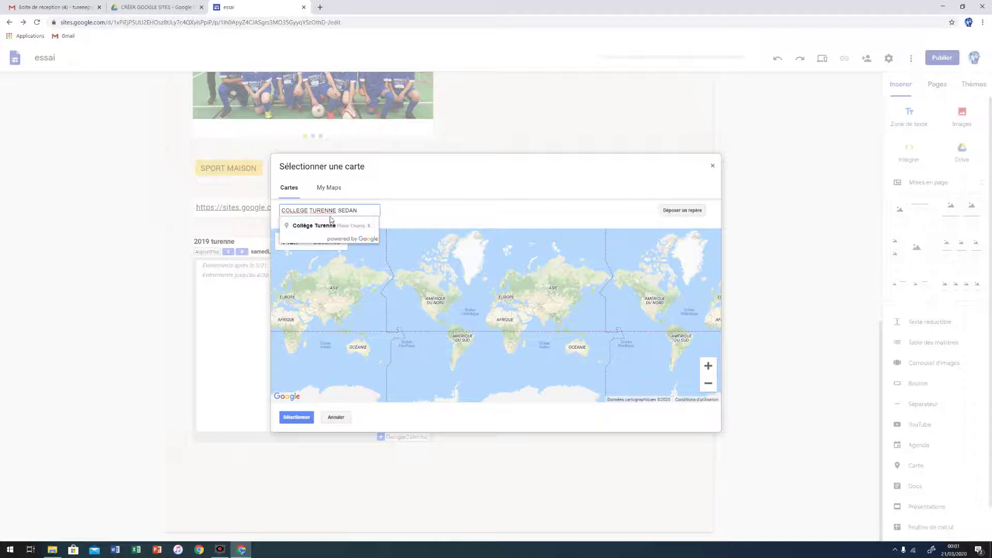
click(334, 228)
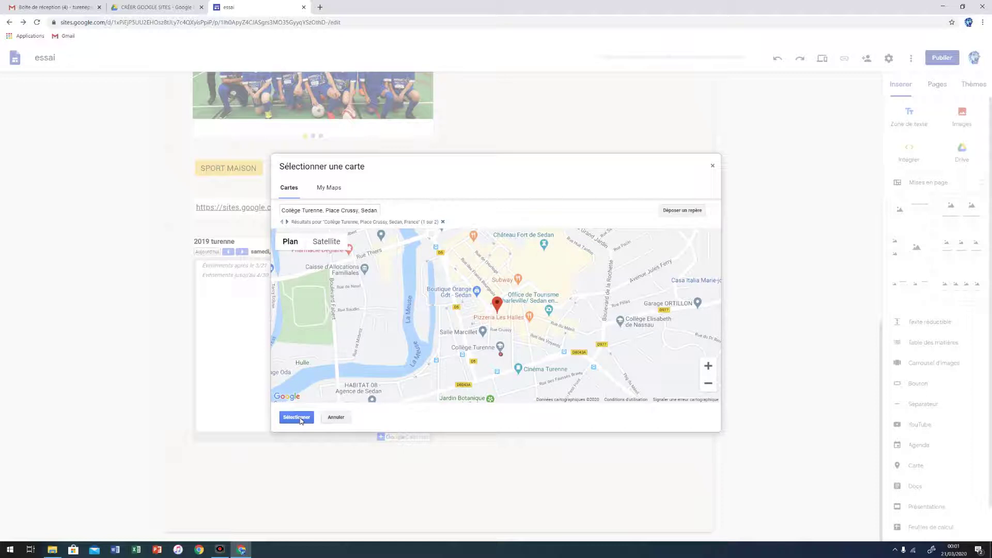
click(296, 417)
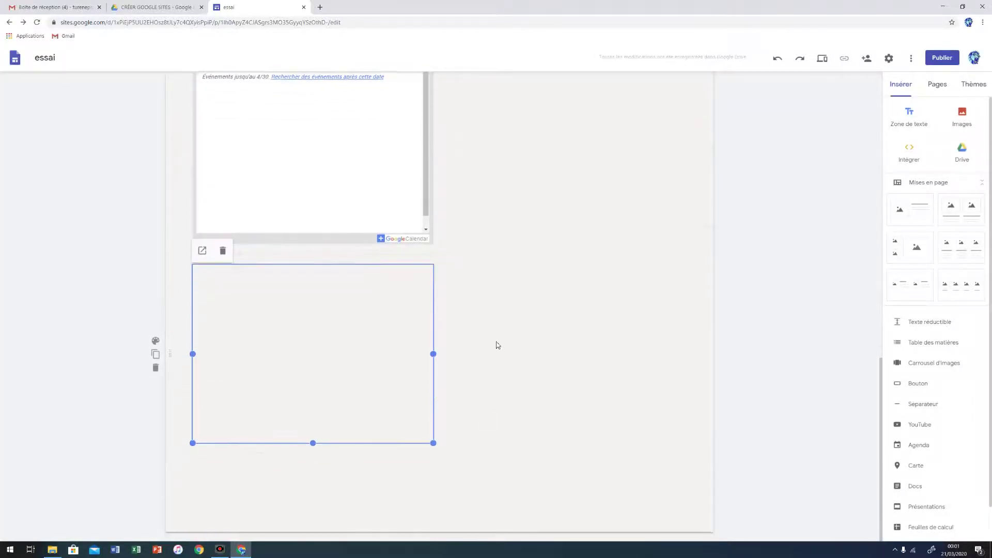
drag(375, 355, 592, 278)
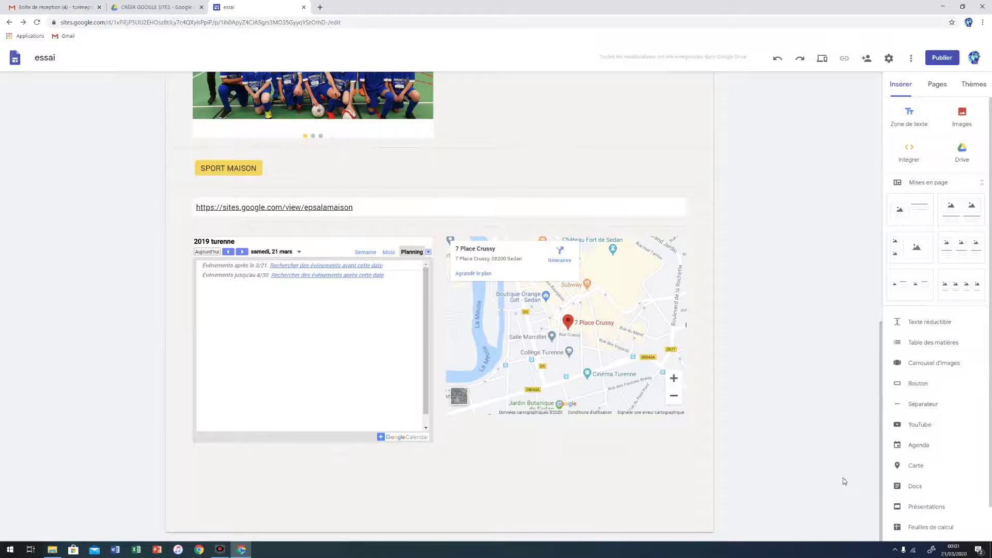
Insert the Docs file WORD.docx at the end of the page, below the calendar and map section.
scroll(749, 403, up, 3)
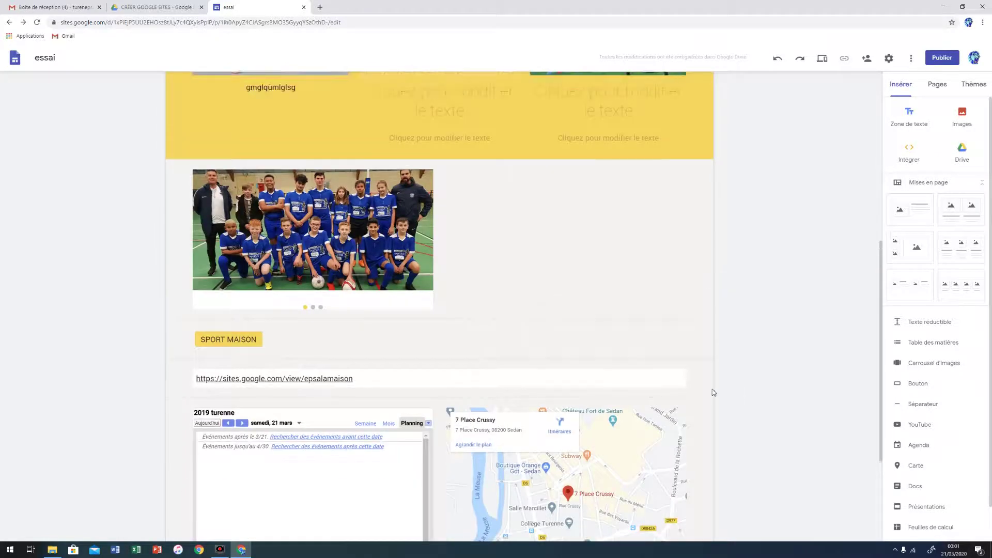
scroll(645, 382, up, 1)
scroll(583, 375, up, 4)
click(235, 132)
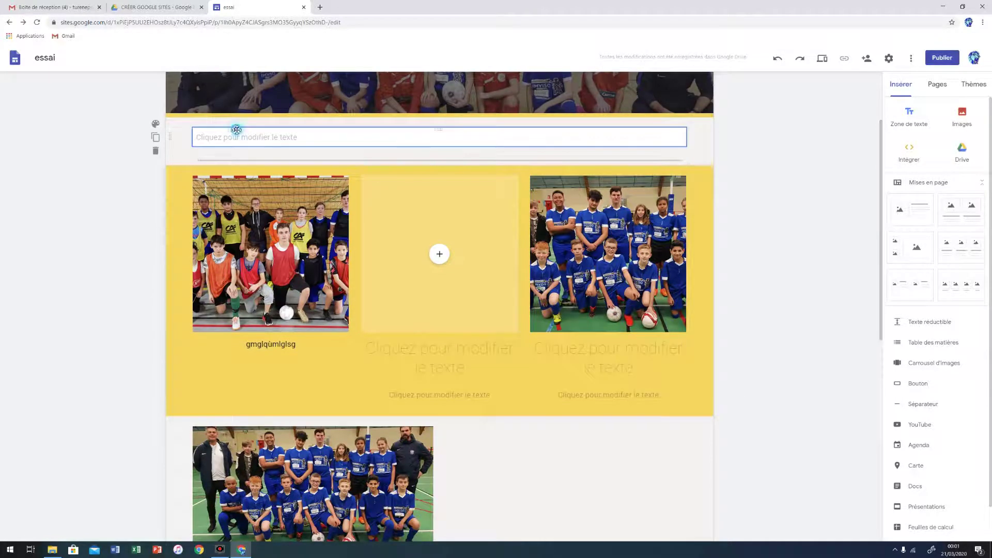
scroll(927, 478, down, 1)
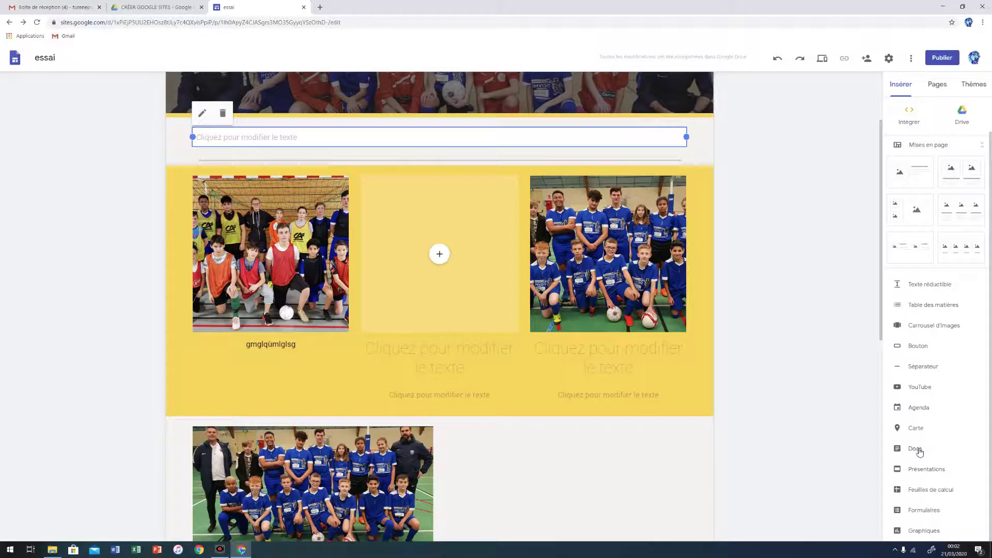
click(915, 449)
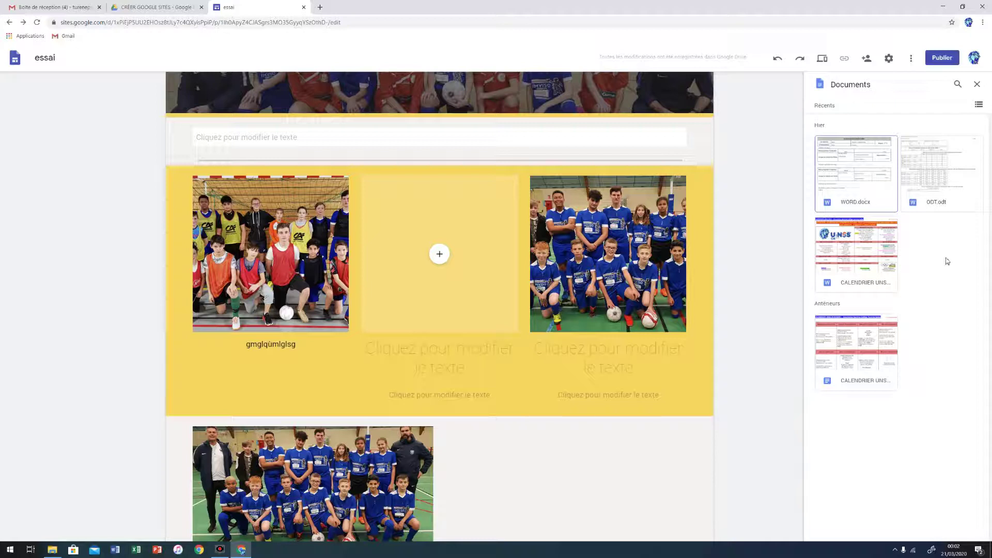
click(557, 140)
click(859, 184)
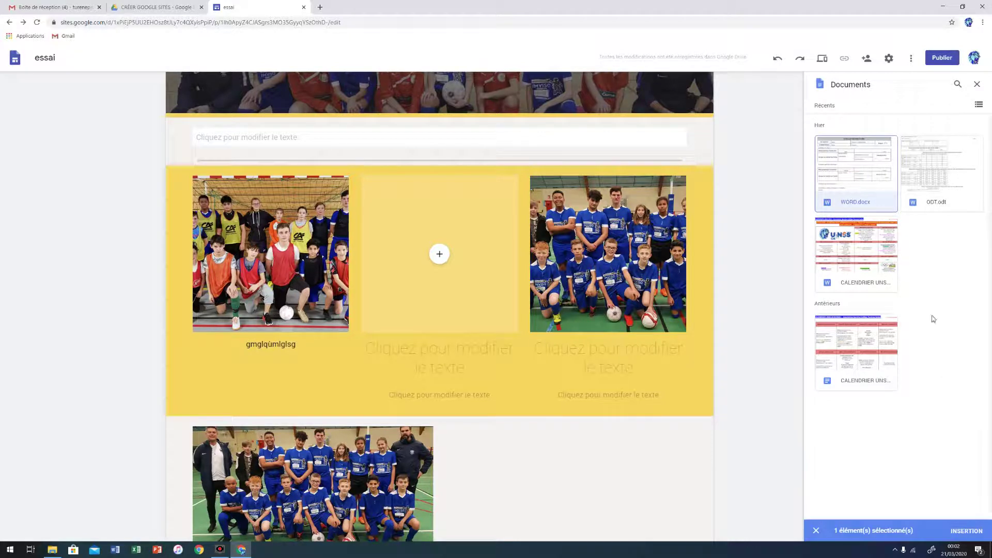
click(966, 530)
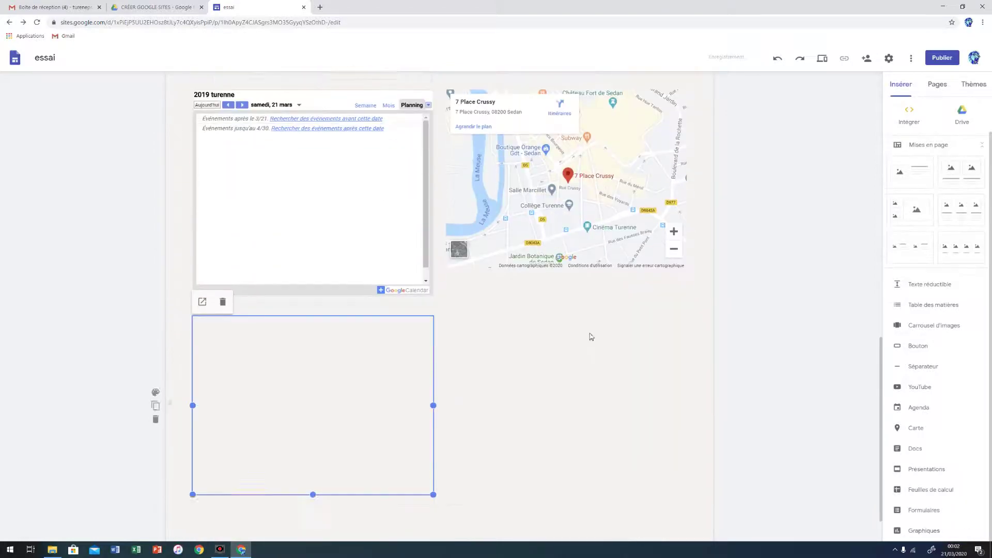
click(491, 330)
Insert the Docs file ODT.odt and move it beside the embedded WORD.docx in the same section.
scroll(960, 382, up, 2)
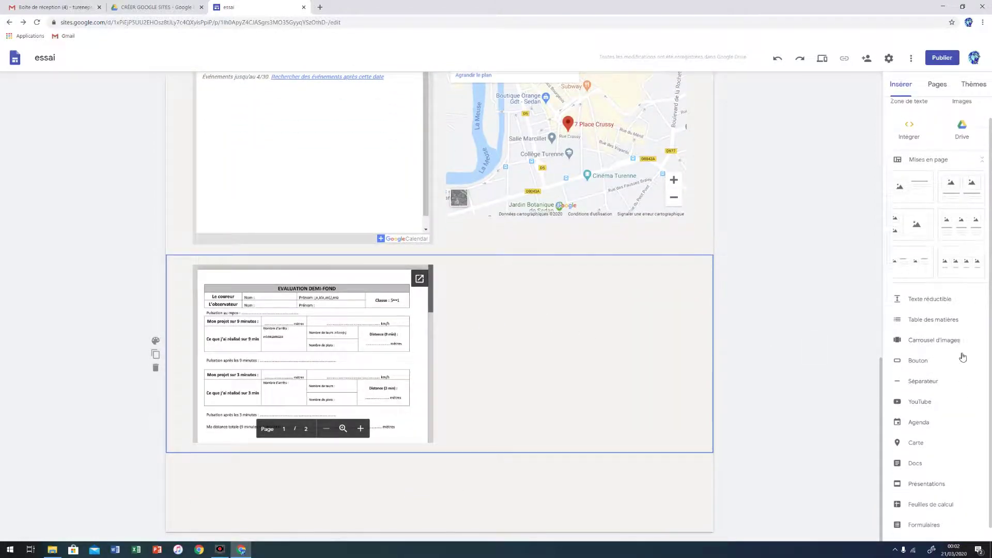
scroll(975, 367, down, 1)
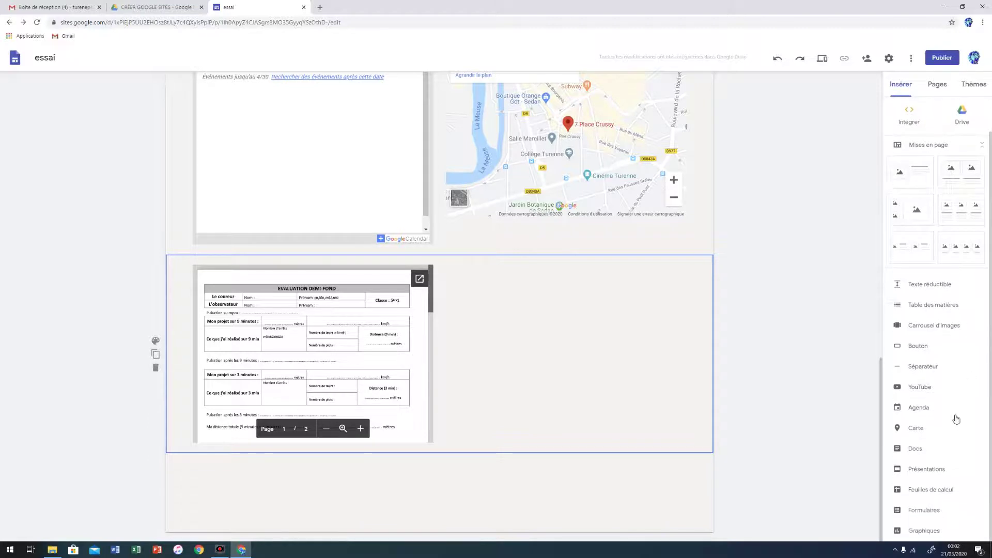
click(919, 450)
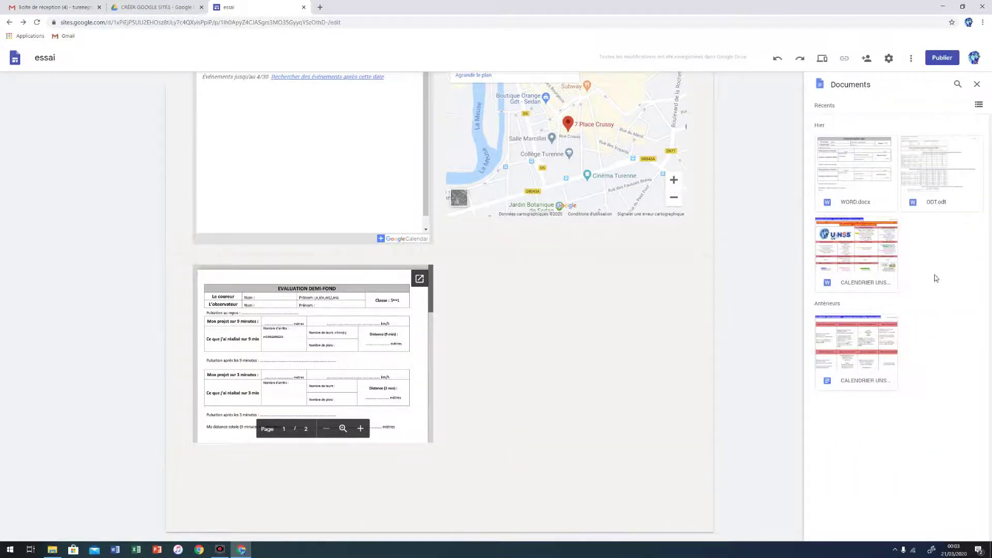
click(944, 189)
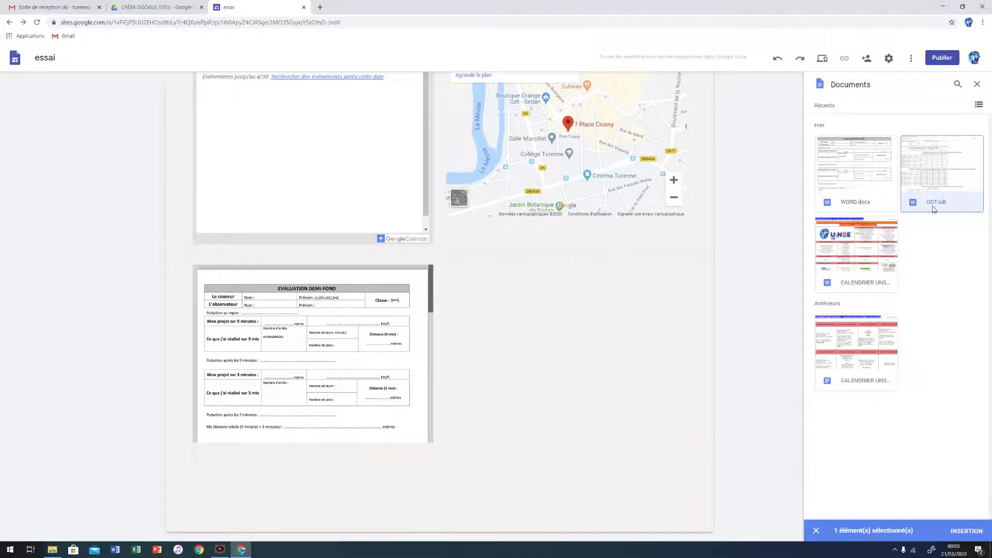
click(966, 531)
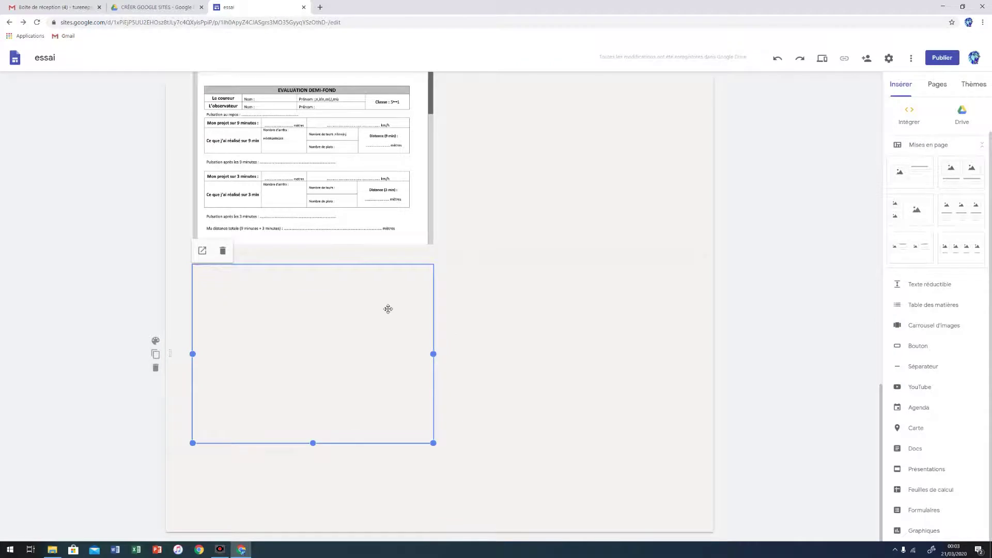
drag(359, 277, 648, 279)
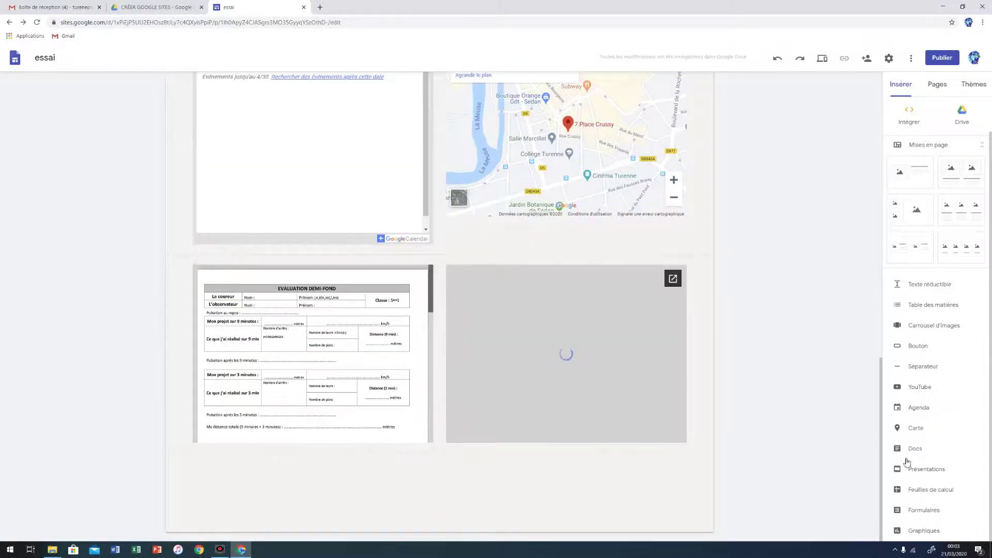
Insert the spreadsheet EXCEL.xlsx at the end of the page, below the two embedded documents.
click(926, 493)
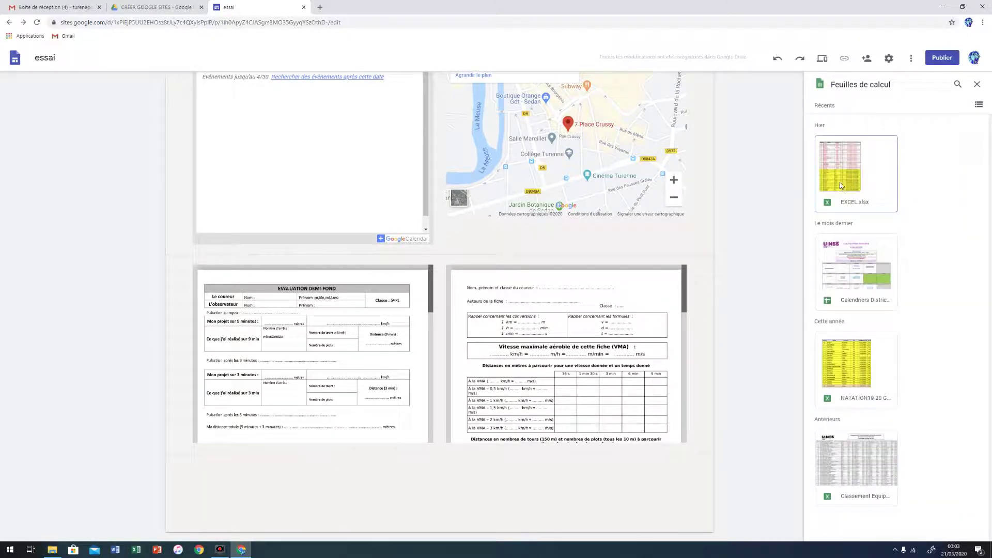
click(857, 181)
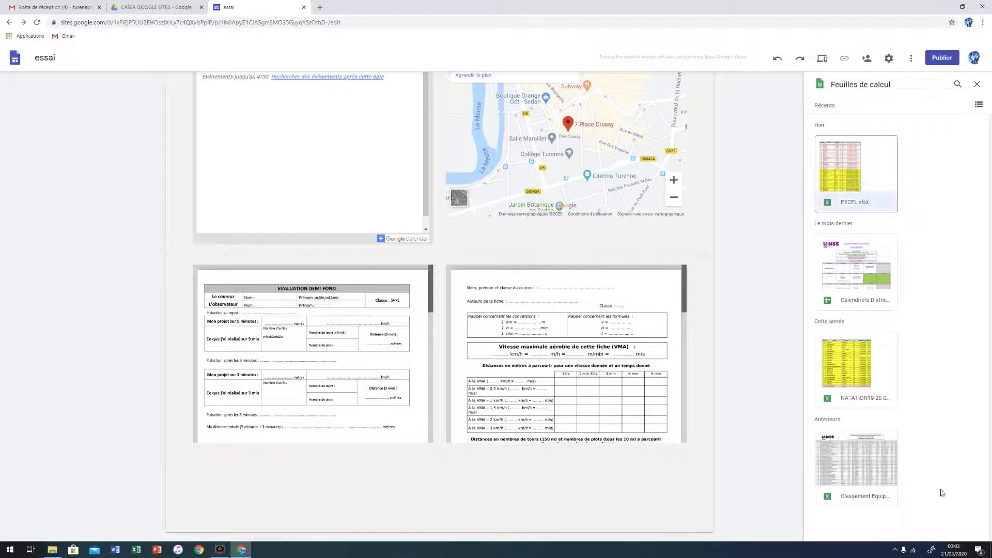
click(964, 533)
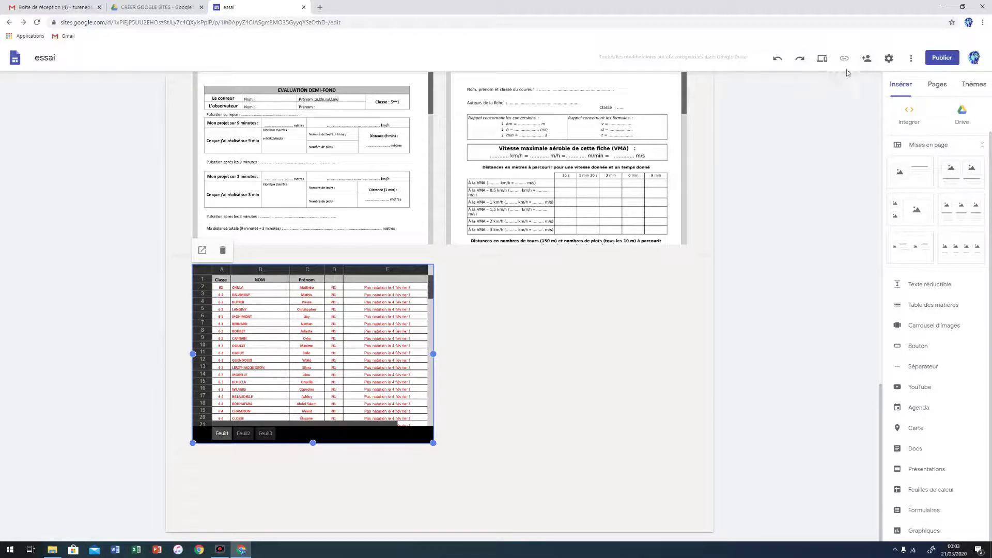
Preview the site and examine the calendar, map, documents and spreadsheet embedded on the home page.
click(822, 59)
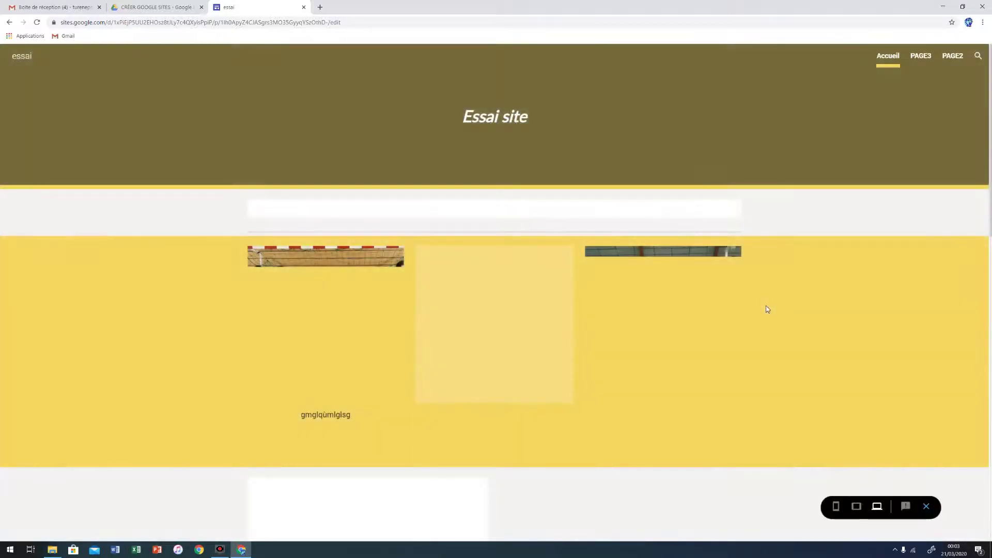
scroll(698, 328, down, 5)
scroll(695, 327, down, 8)
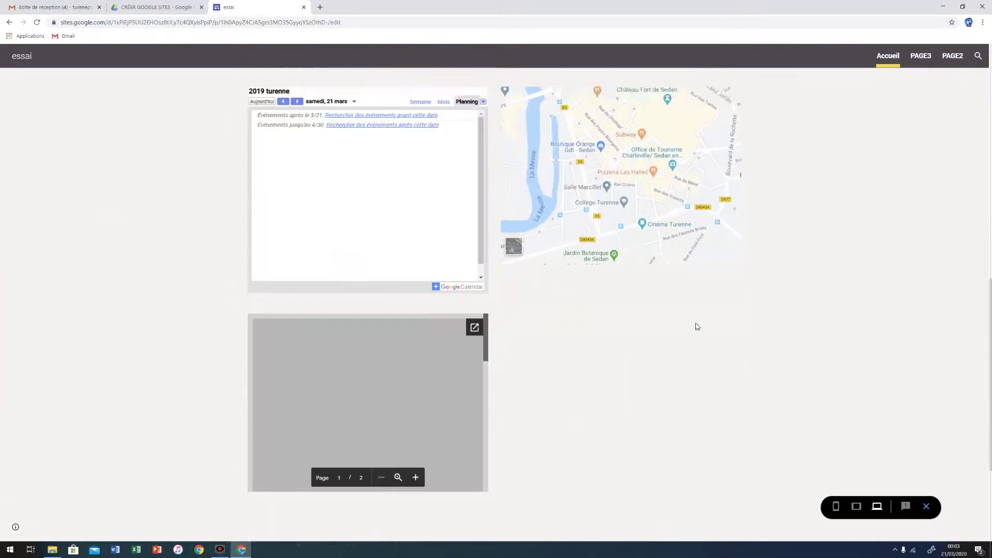
scroll(696, 325, up, 4)
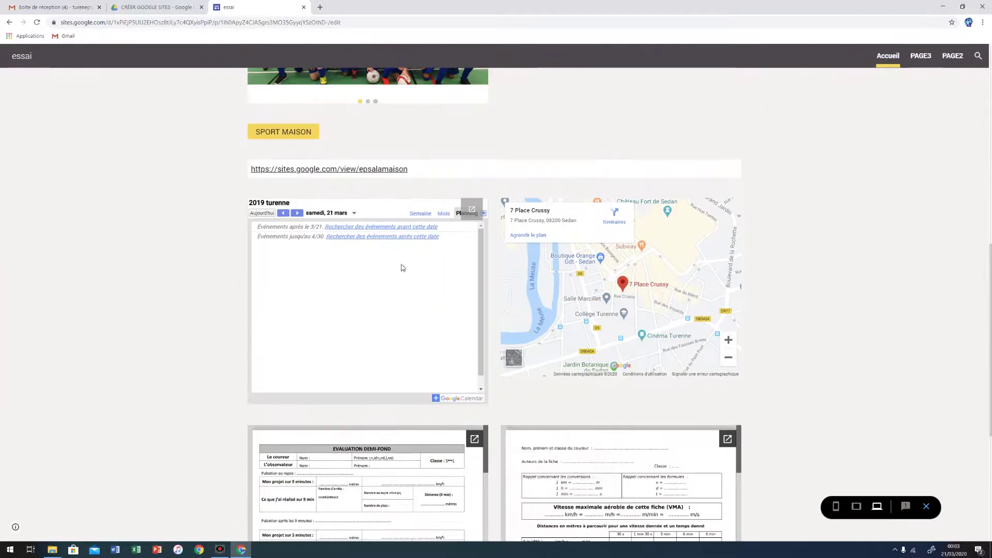
scroll(733, 302, down, 2)
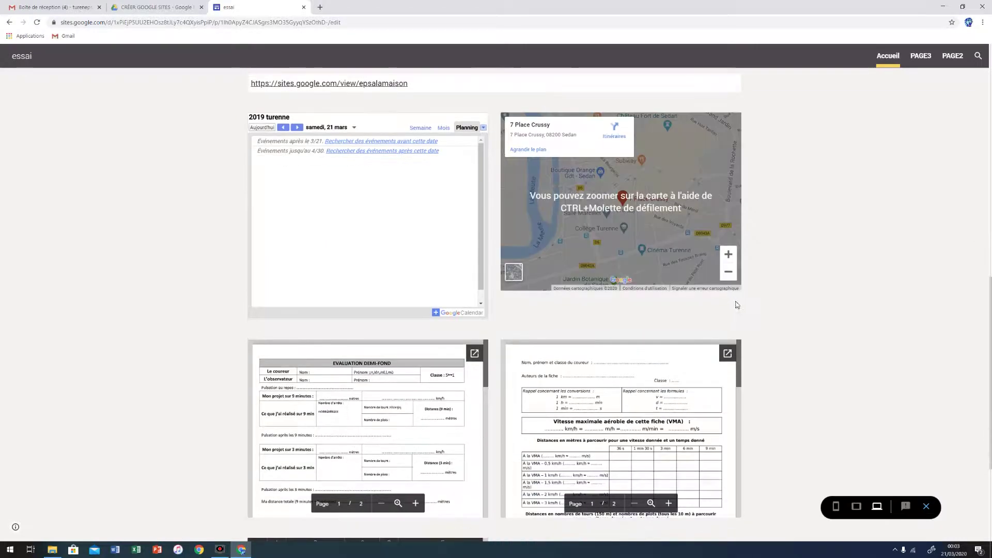
scroll(819, 308, down, 3)
scroll(820, 309, down, 1)
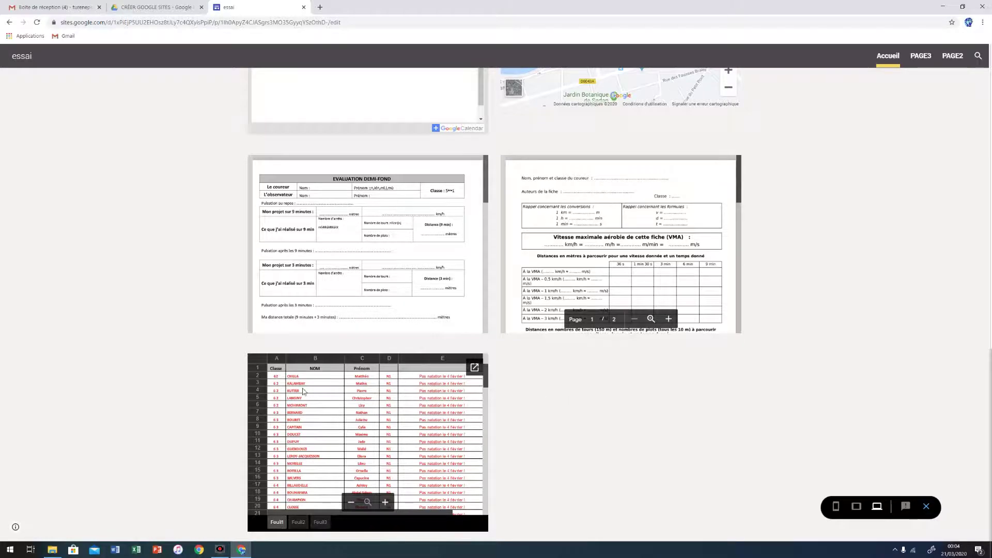
Open the embedded EXCEL.xlsx from the preview in Google Sheets and enter ZAZZAAEE in cell F6.
click(475, 368)
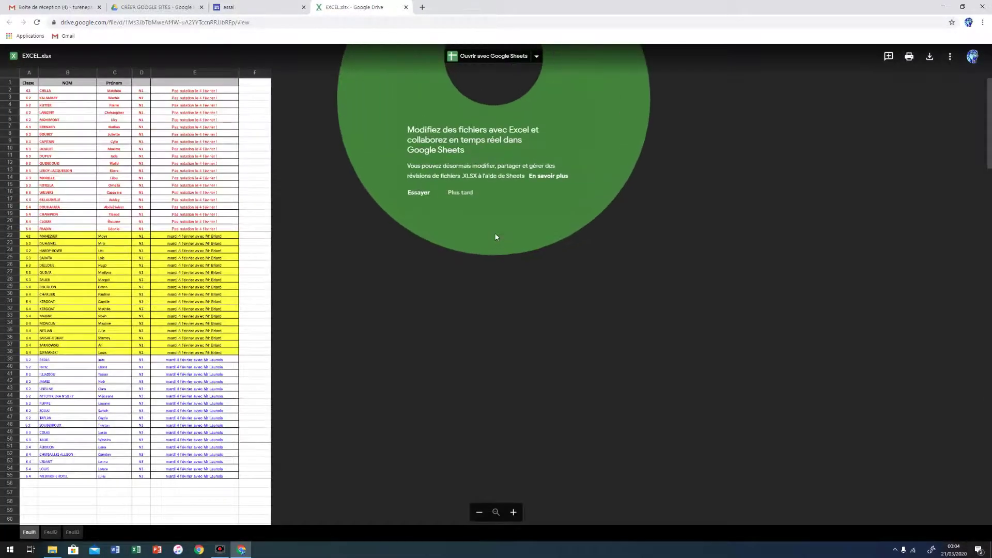
click(486, 56)
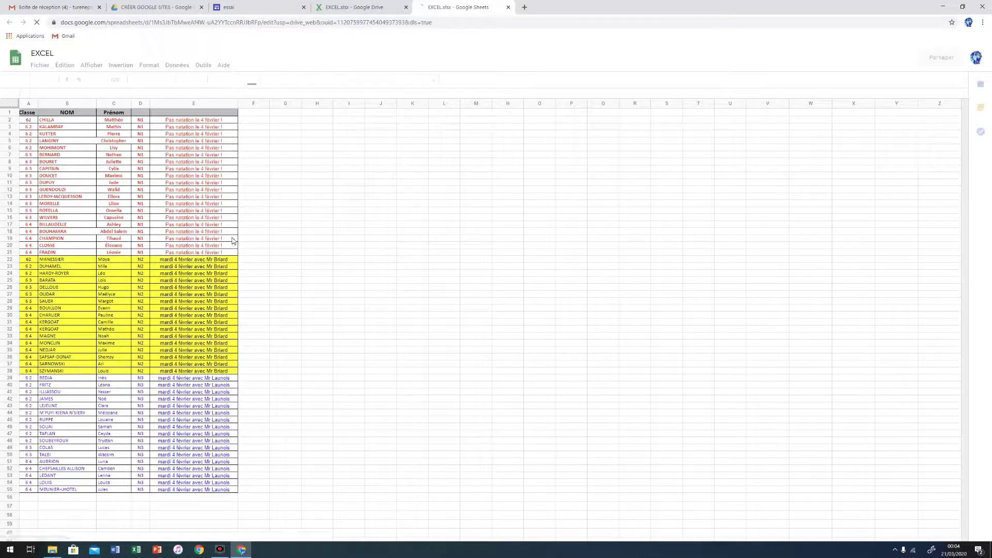
click(266, 149)
click(265, 149)
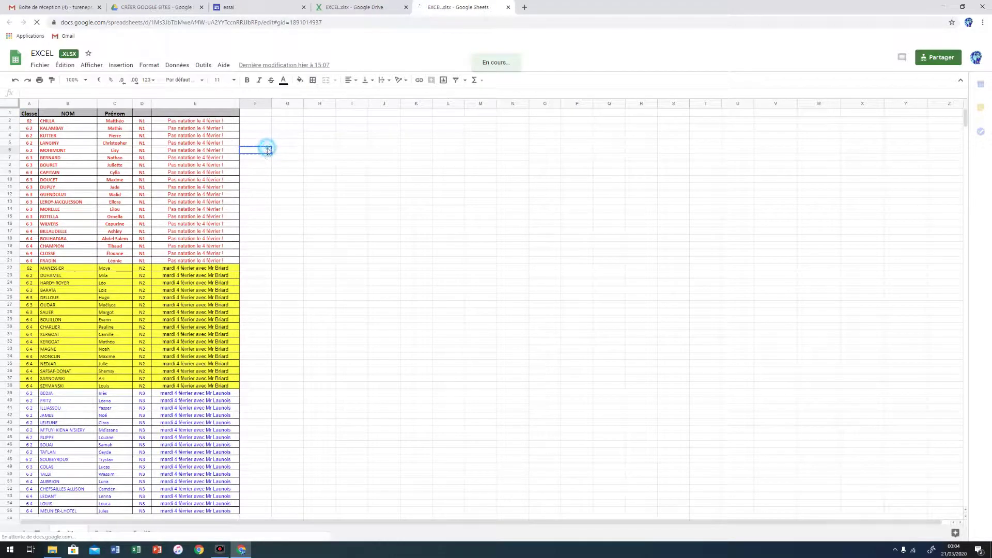
click(259, 147)
click(259, 148)
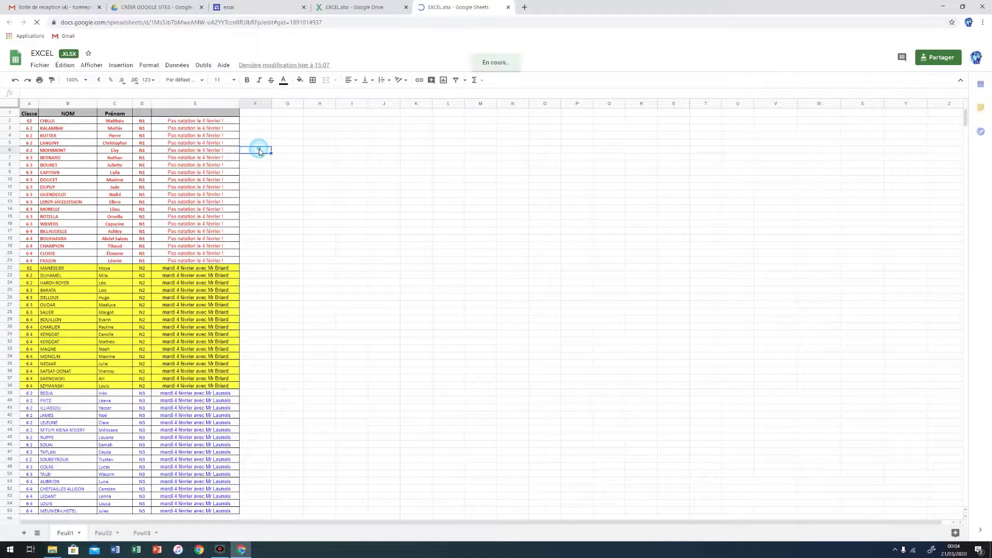
text(ZAZZAAEE)
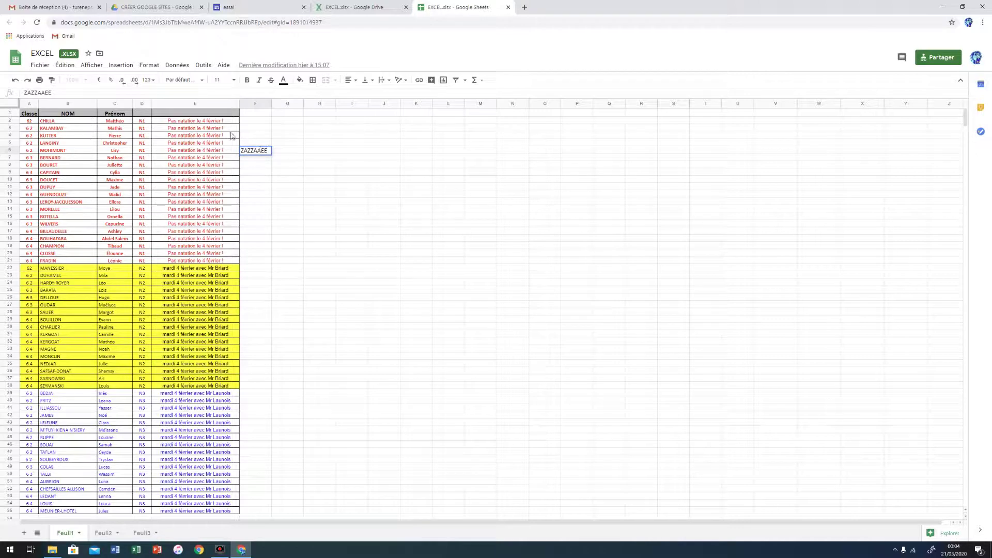
Display the file formats available for downloading the EXCEL spreadsheet.
click(39, 66)
click(39, 66)
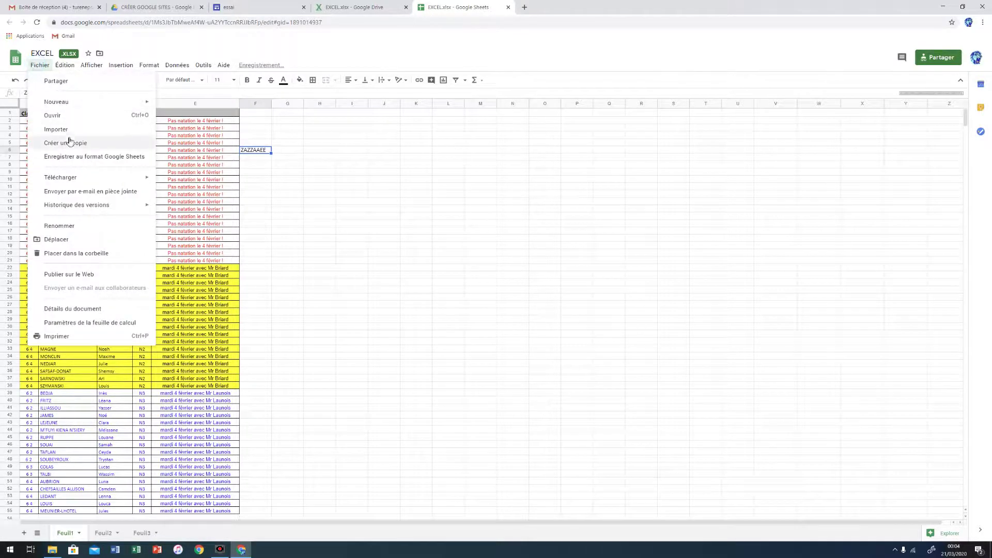
mouse_move(74, 178)
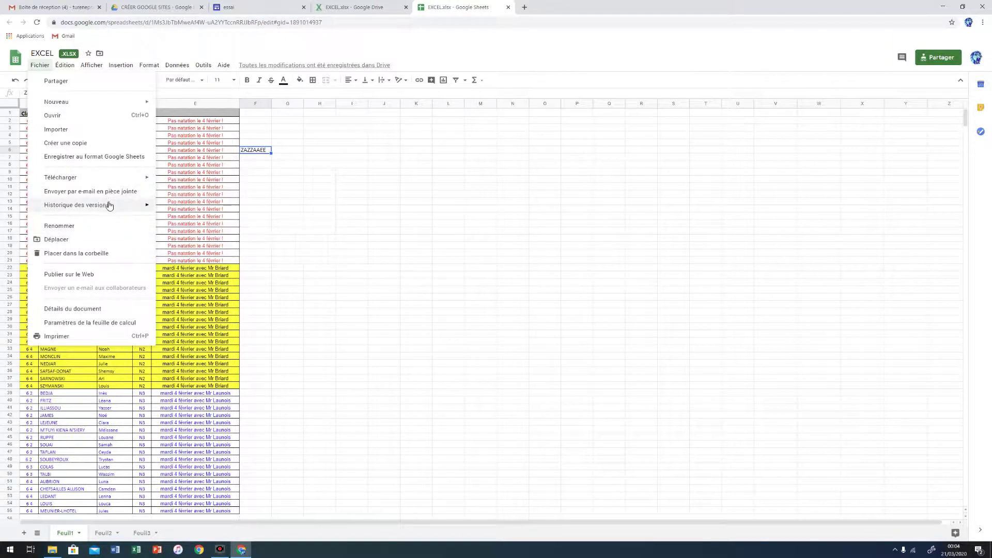
mouse_move(109, 205)
mouse_move(107, 183)
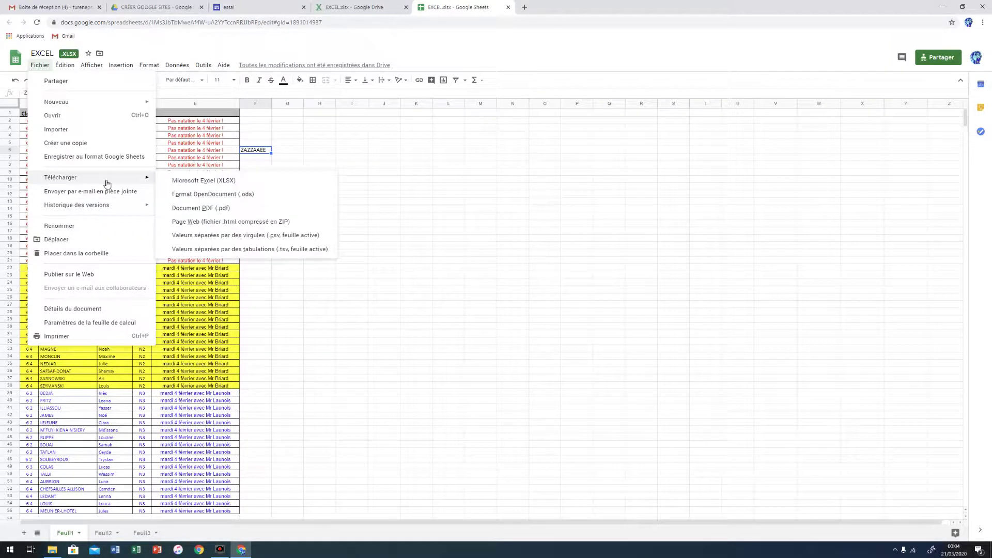
Leave the download formats, return to the essai site preview and examine the embedded calendar, map, documents and spreadsheet.
click(543, 239)
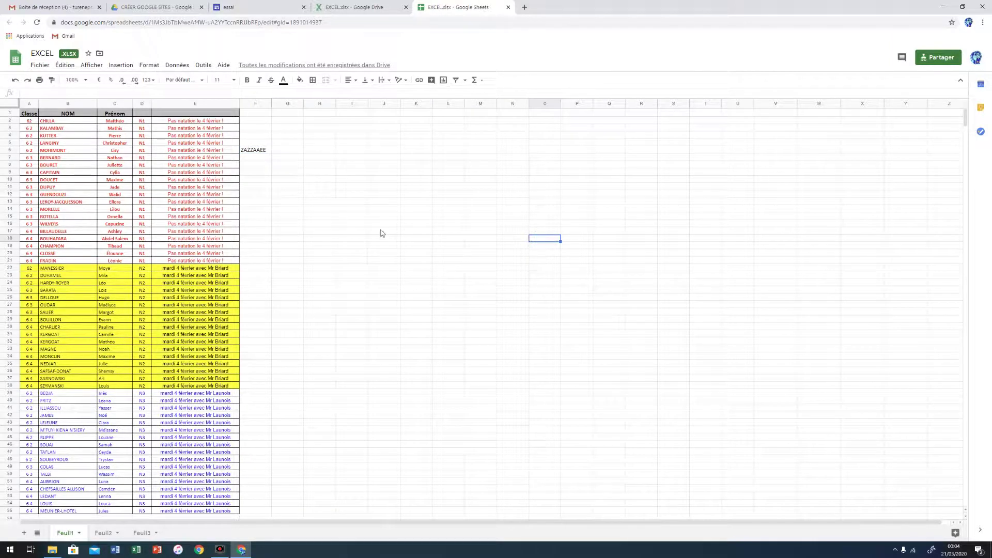
click(366, 8)
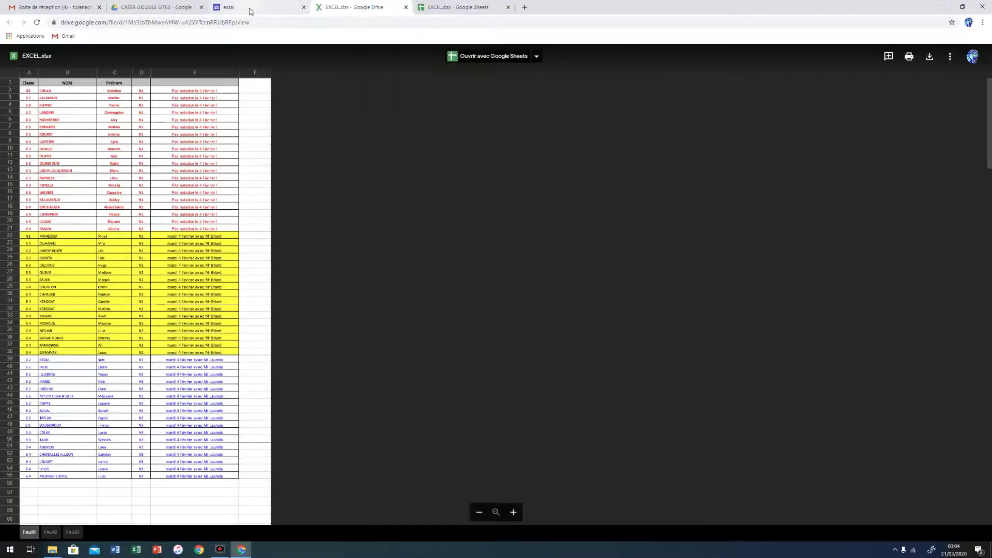
click(250, 8)
scroll(744, 367, up, 8)
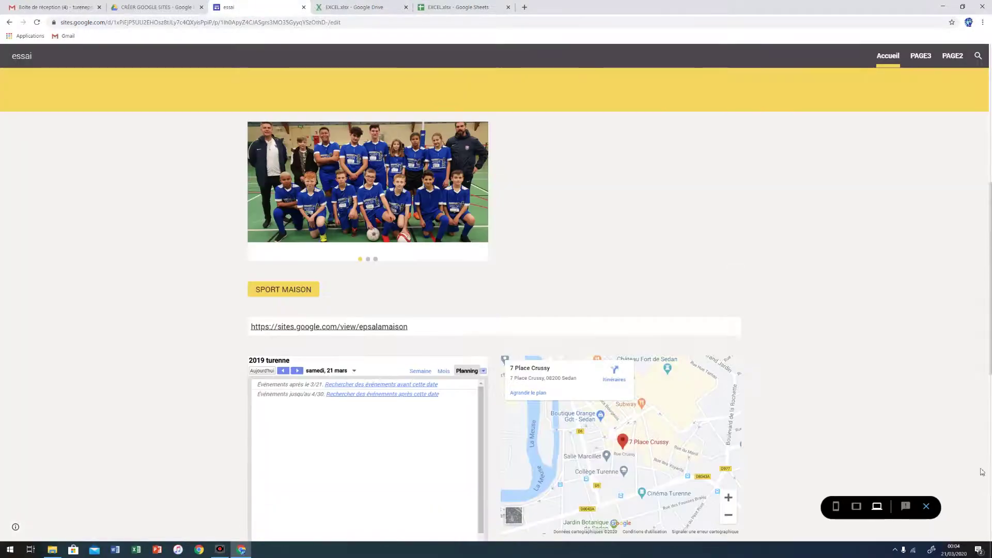
scroll(889, 357, down, 5)
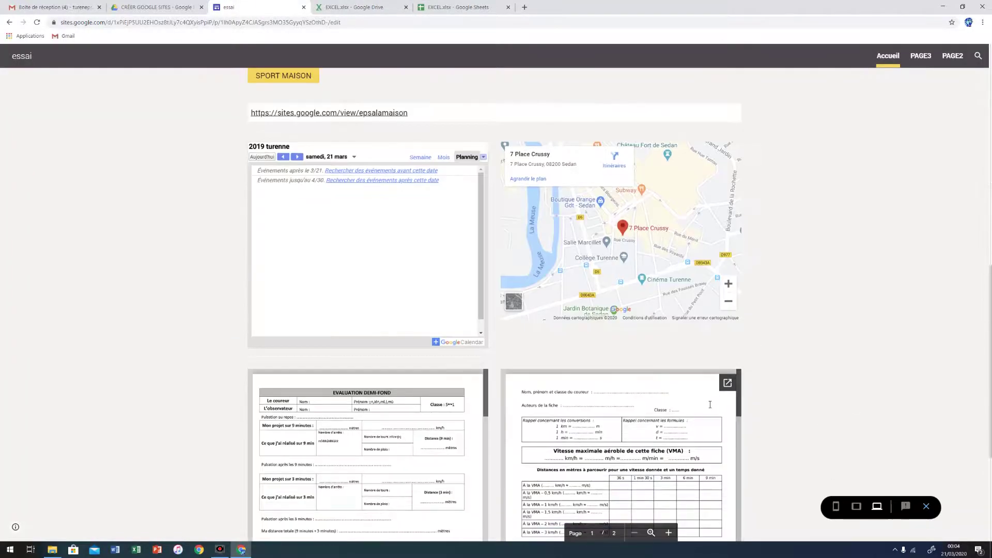
scroll(889, 357, down, 3)
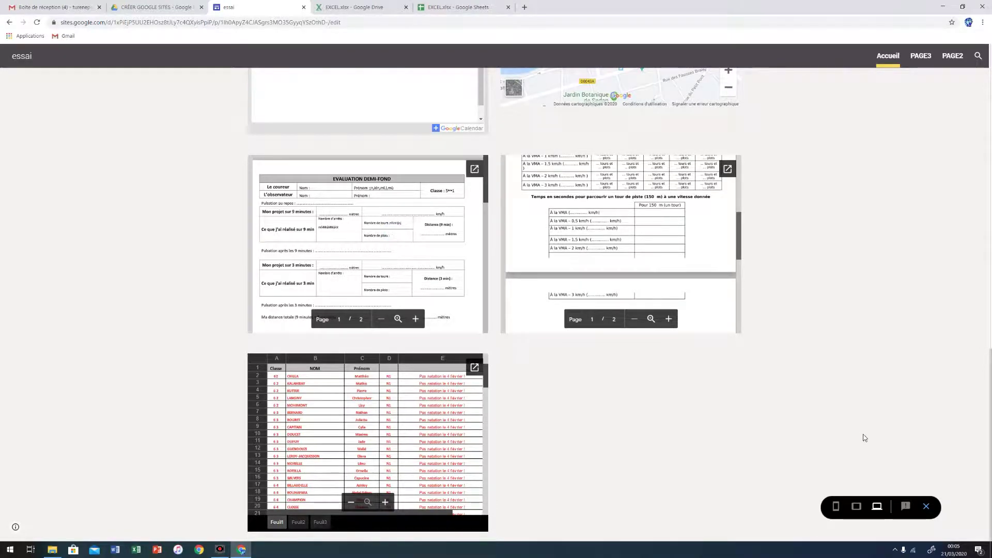
Open the embedded EVALUATION DEMI-FOND document, WORD.docx, from the preview in Google Docs for editing.
scroll(568, 326, up, 2)
scroll(568, 326, up, 2)
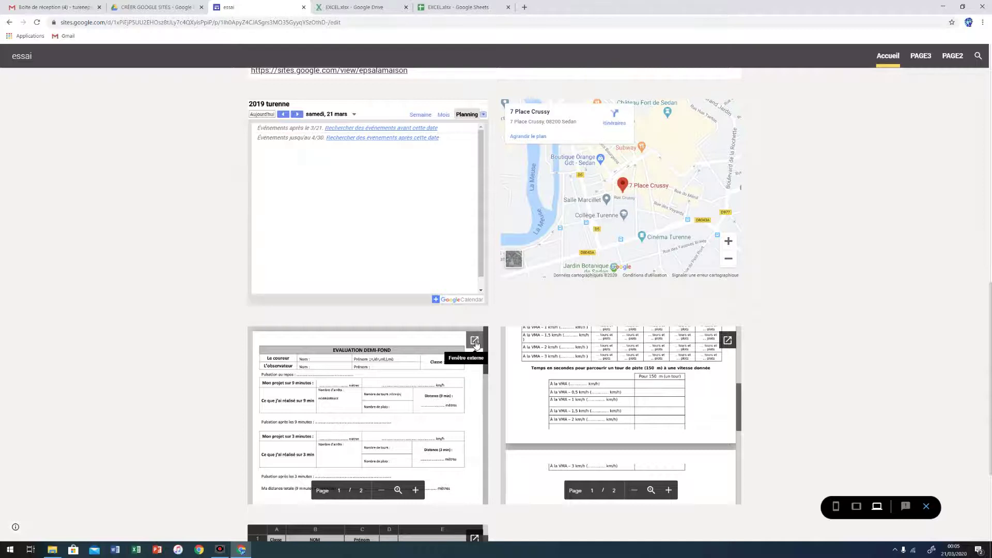
click(475, 341)
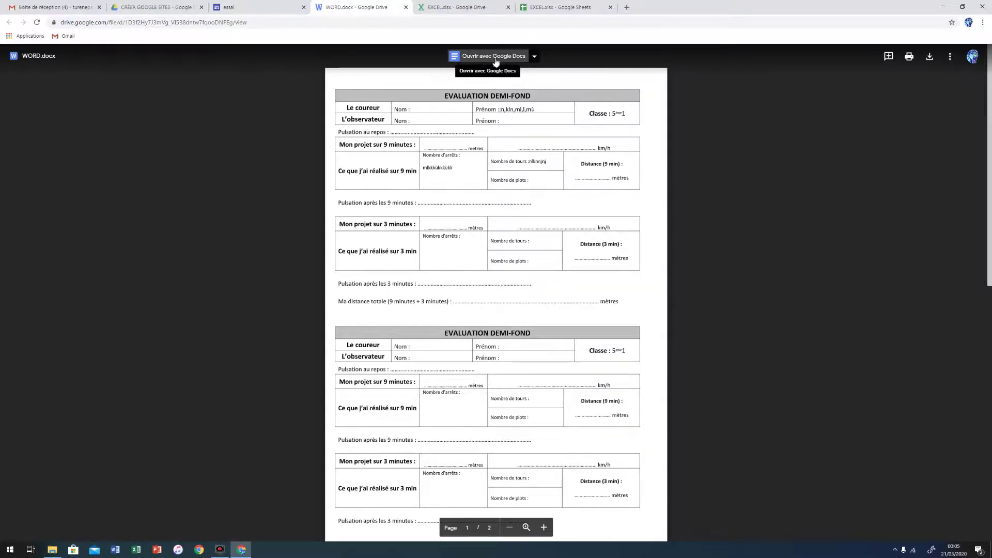
click(480, 57)
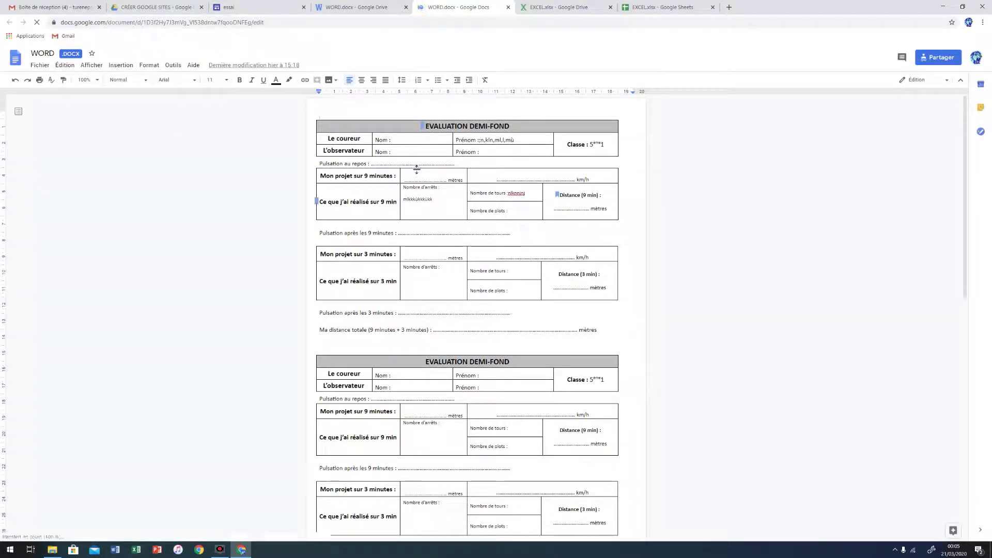
Enter 160 as the distance (9 min) in the first form and format "160 mètres" as size 24, bold and red.
drag(554, 210, 588, 209)
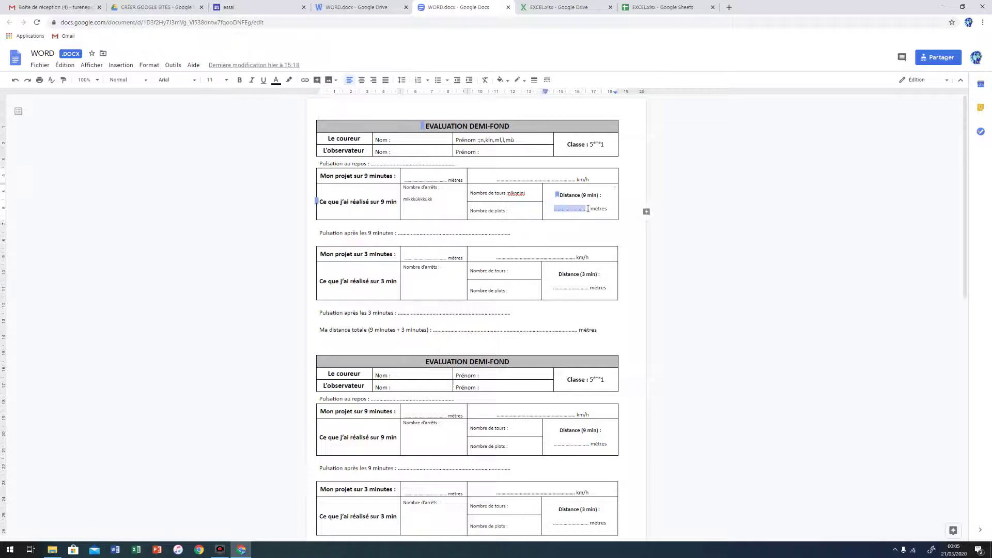
text(160)
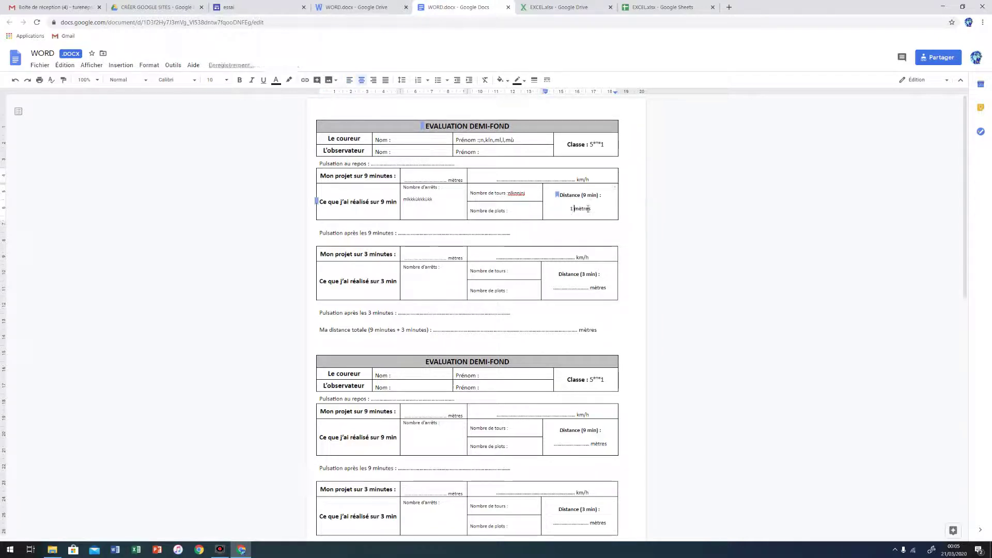
drag(599, 207, 566, 208)
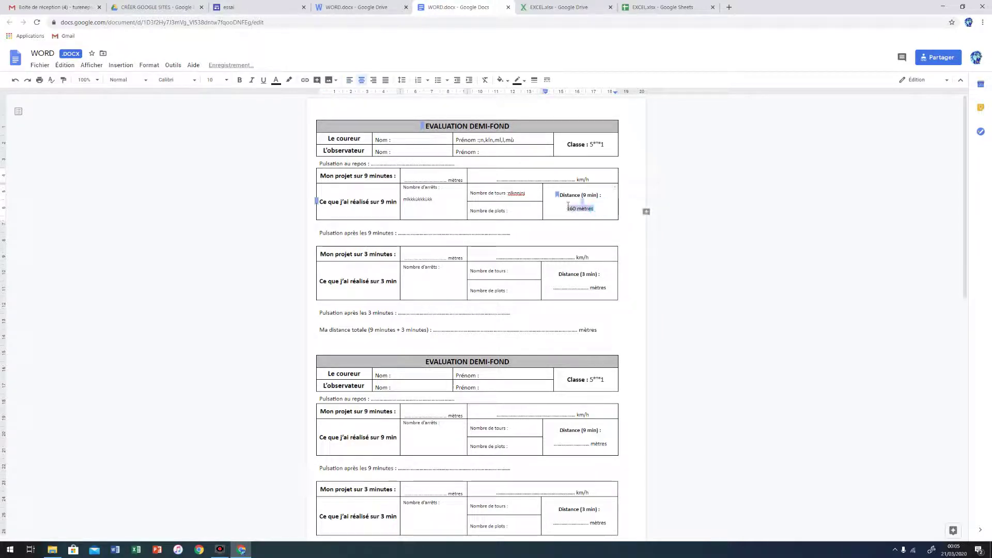
click(228, 81)
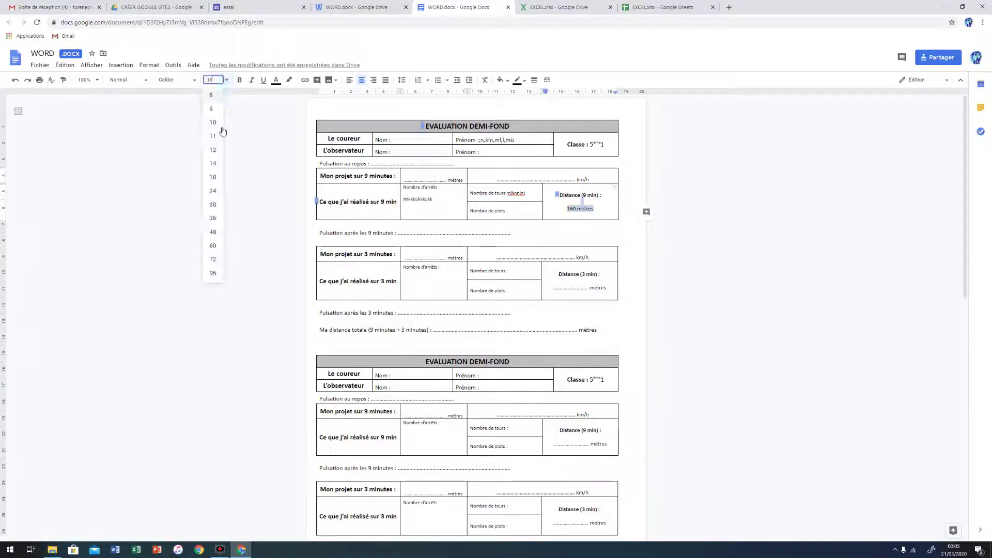
click(216, 190)
click(240, 80)
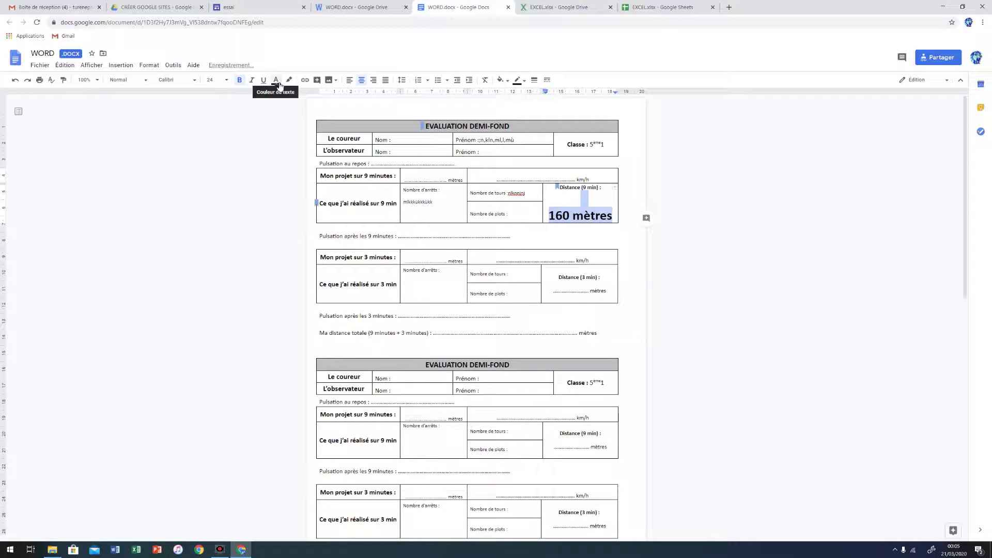
click(277, 81)
click(290, 105)
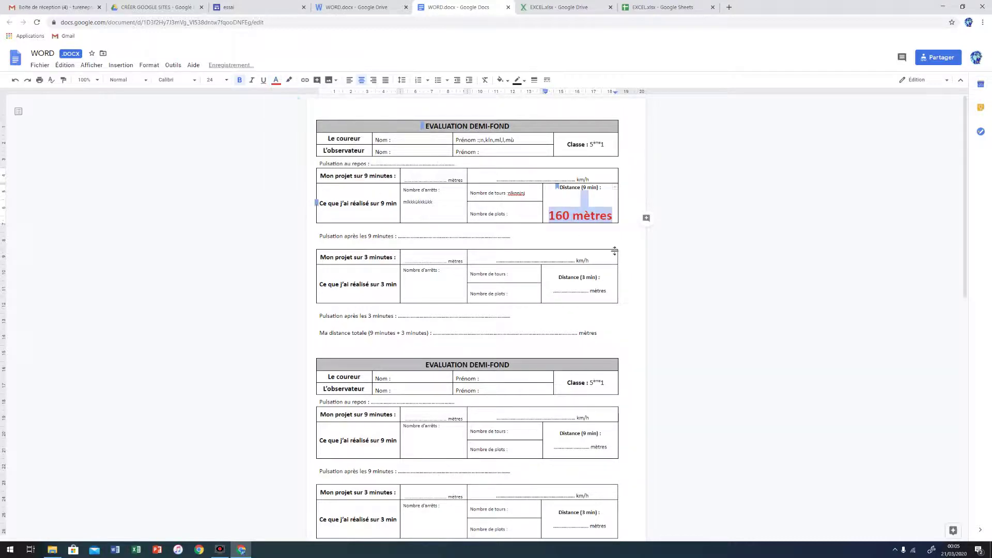
click(635, 247)
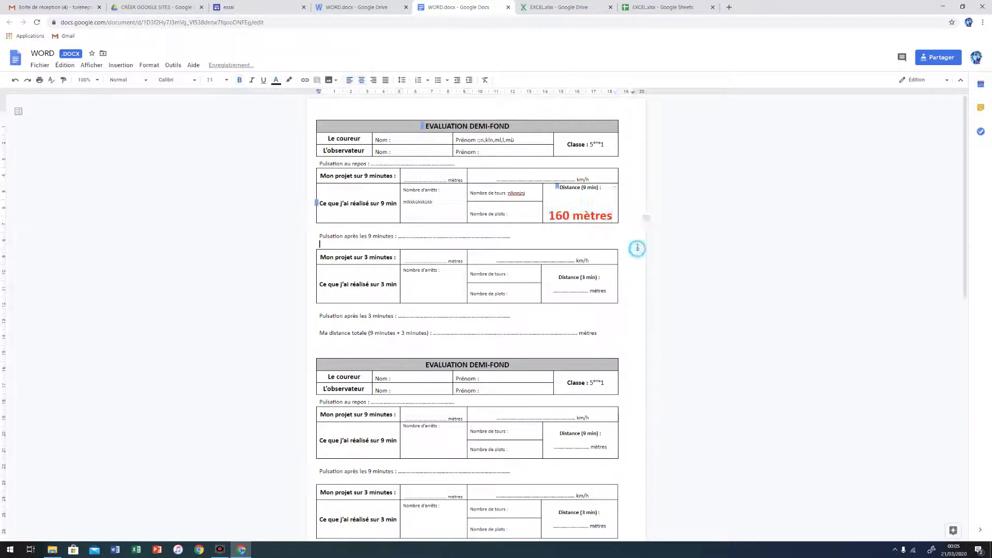
Create a copy named "Copie de WORD.docx" in the CRÉER GOOGLE SITES folder and select it in Google Drive.
click(42, 66)
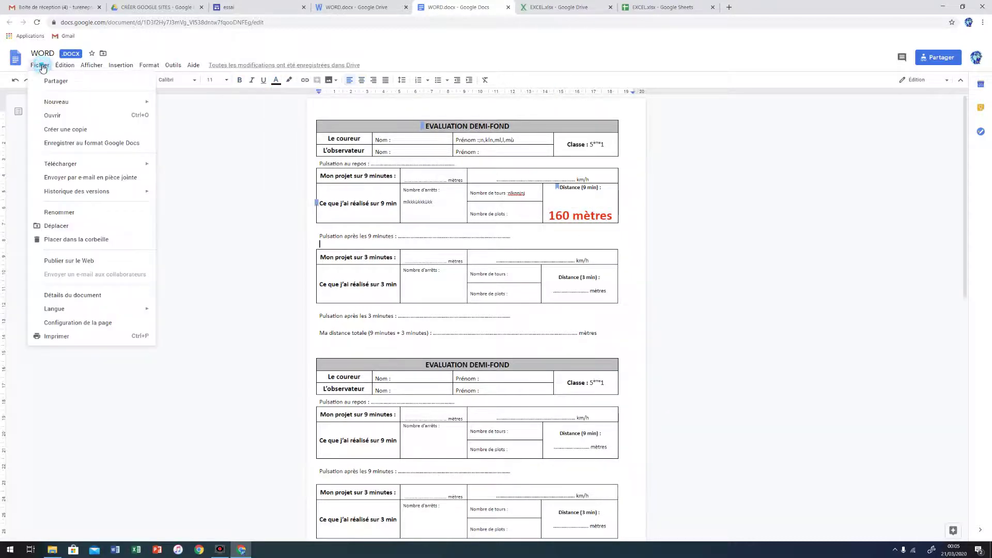
click(63, 129)
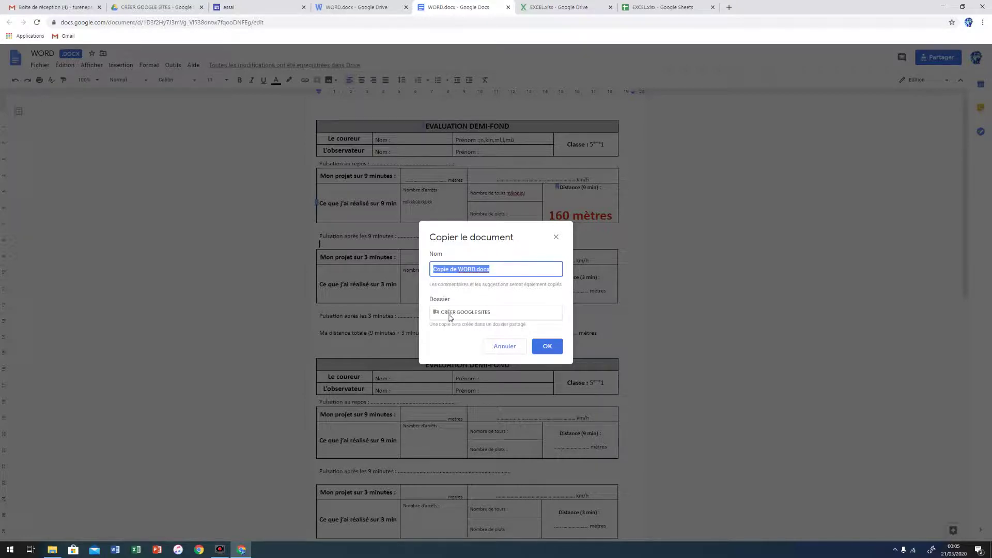
click(546, 347)
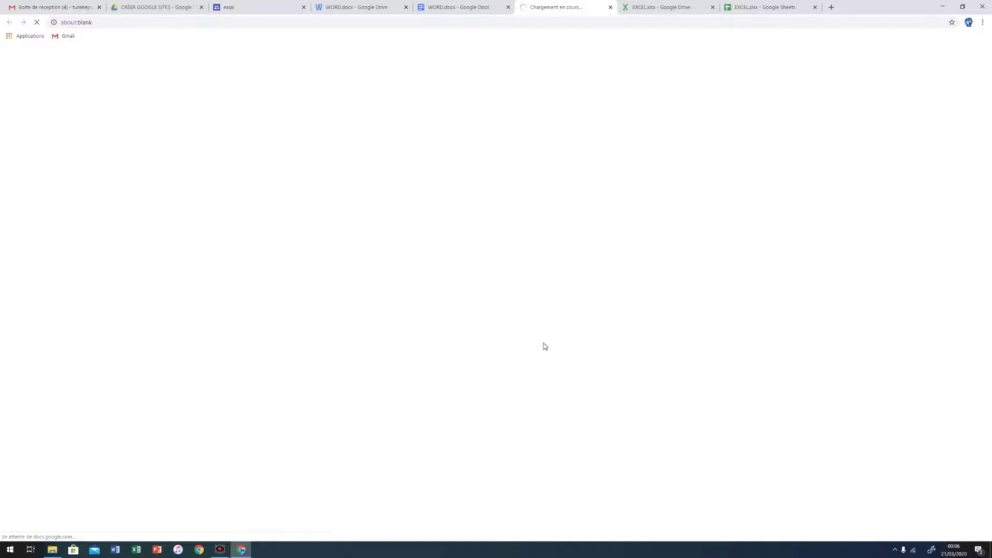
click(167, 9)
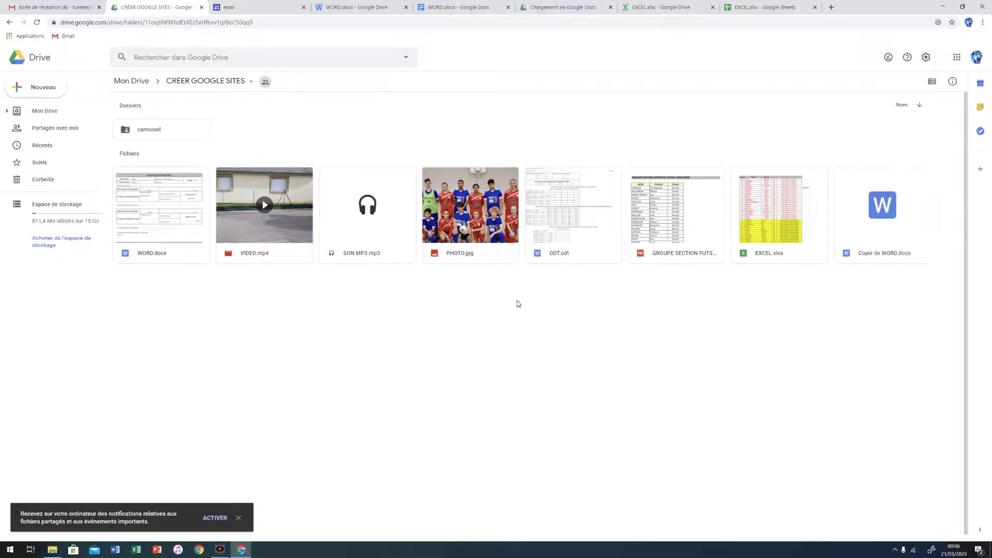
click(880, 226)
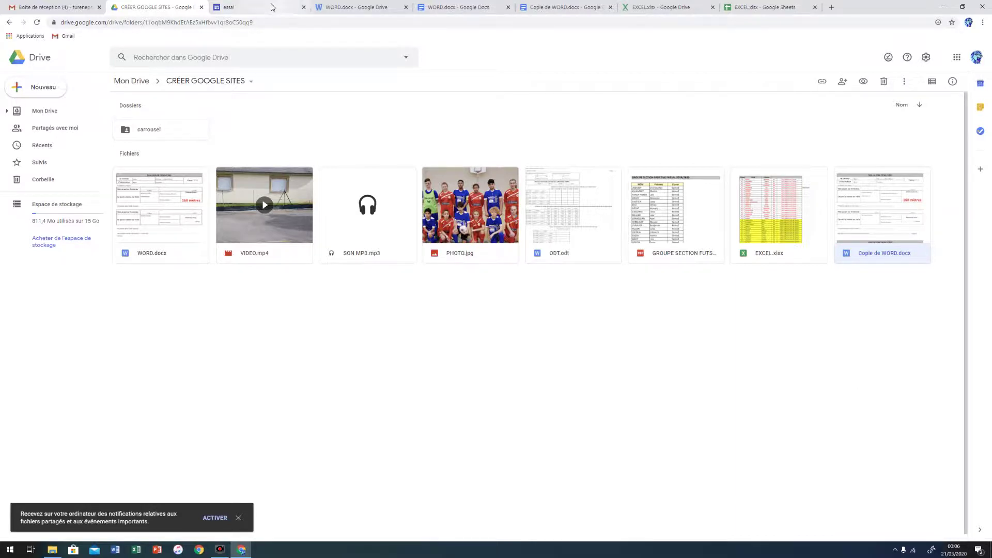
Return to the essai site and close its preview to get back to the editor.
click(248, 11)
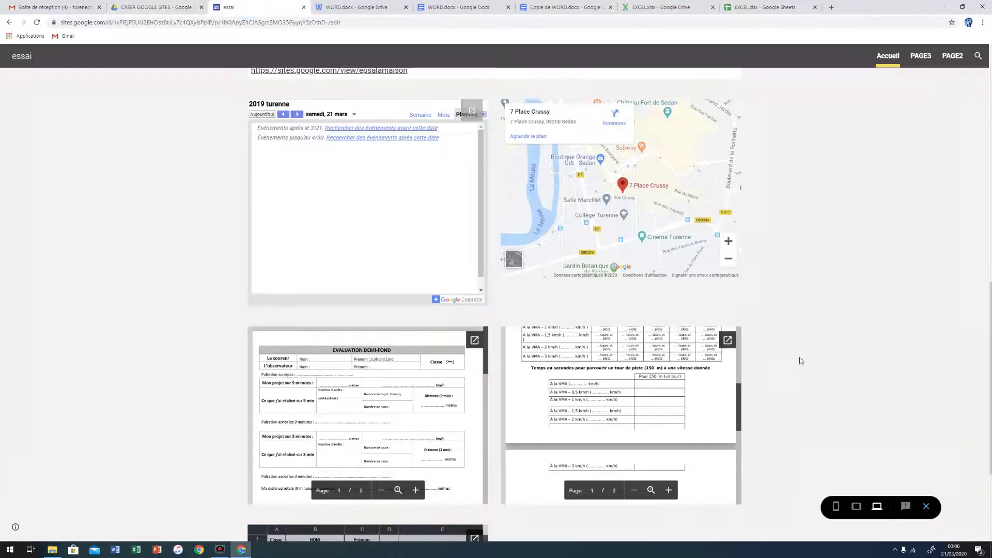
scroll(852, 413, up, 3)
click(926, 508)
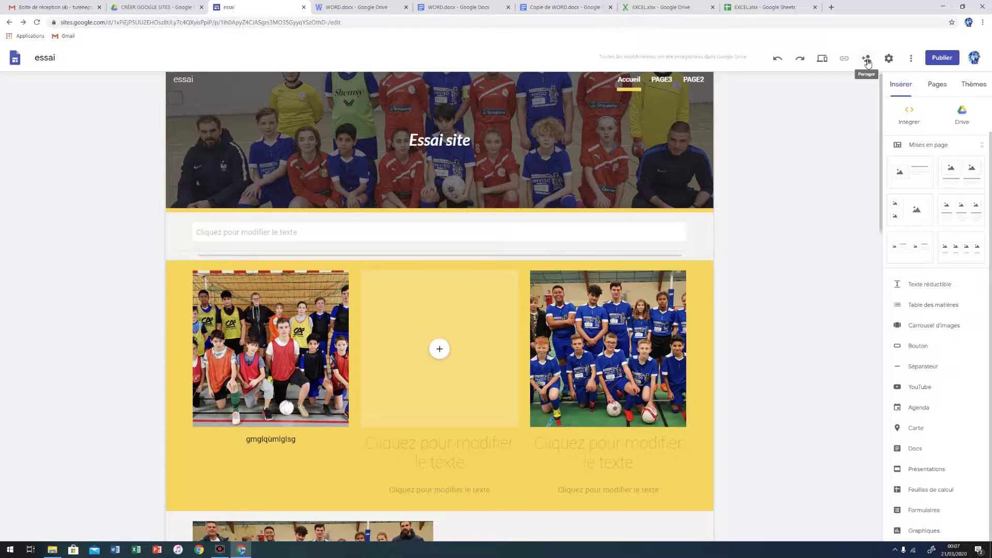
Examine the site's sharing permissions, its navigation and analytics settings, and the additional site options.
click(867, 62)
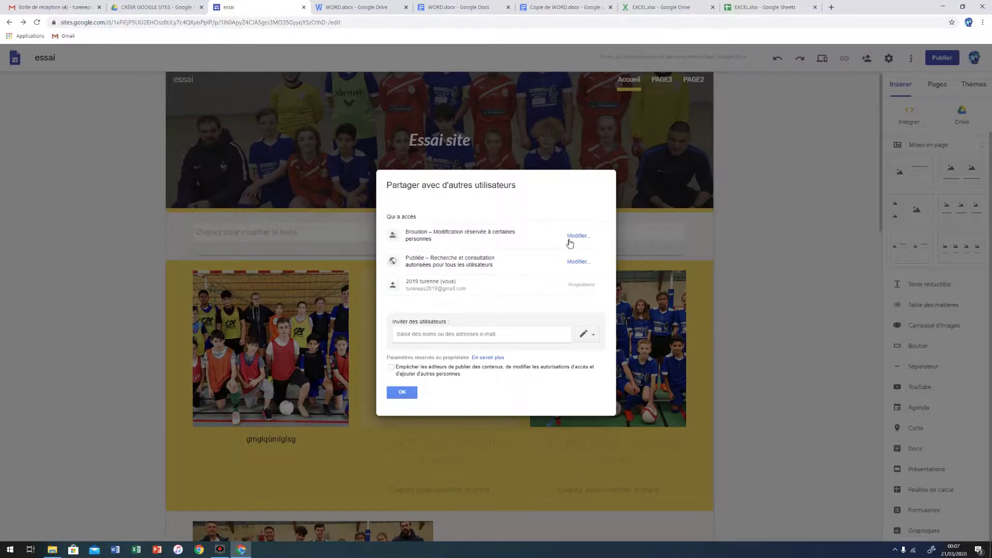
click(403, 393)
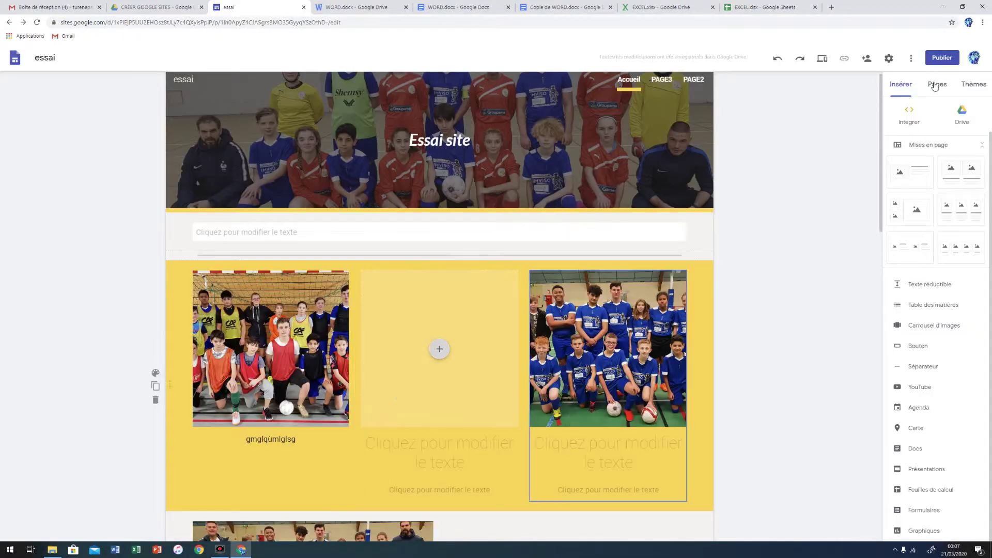
click(888, 61)
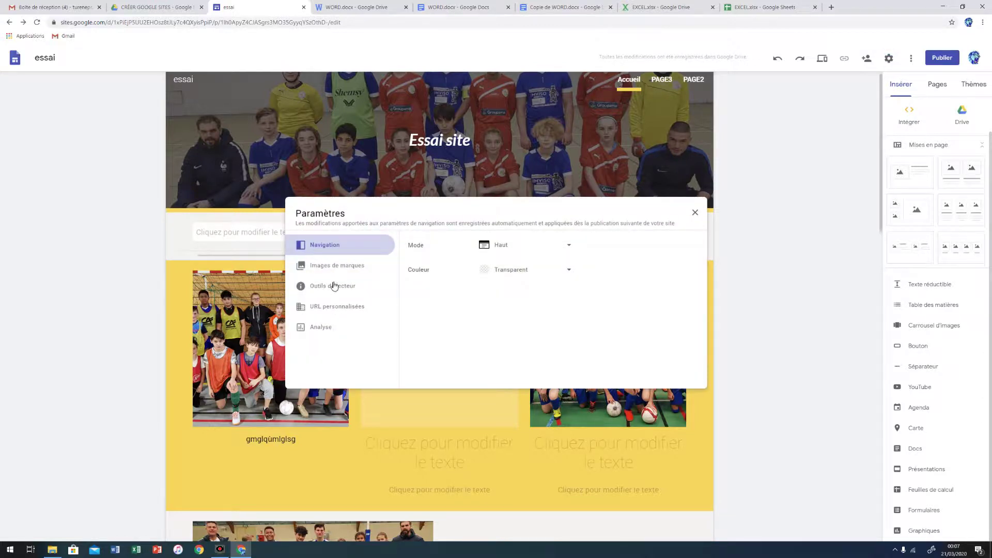
click(324, 331)
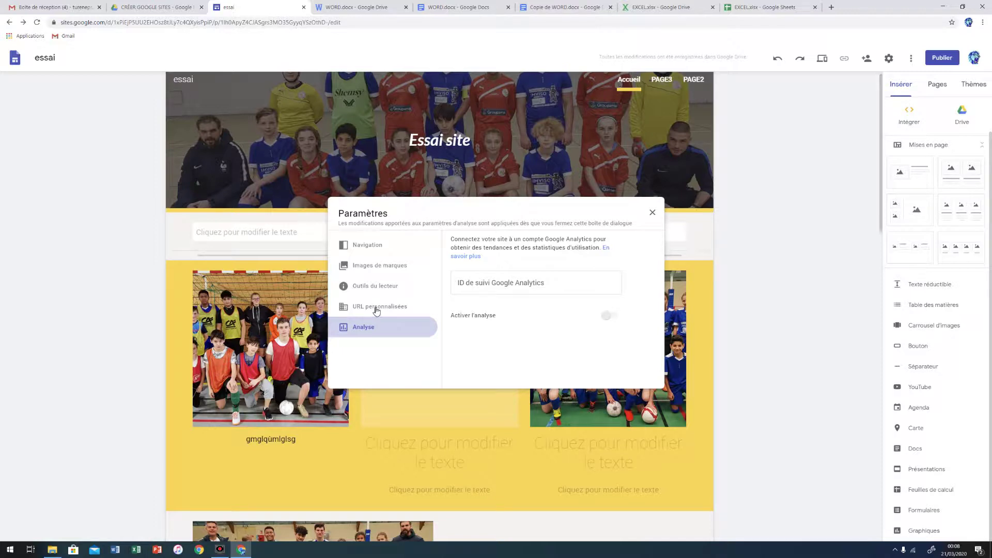
click(653, 215)
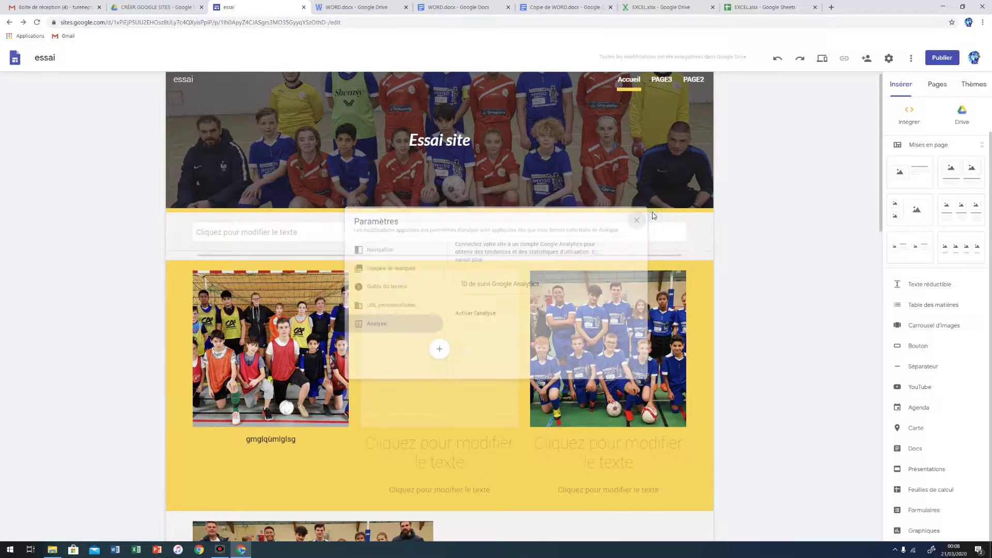
click(911, 60)
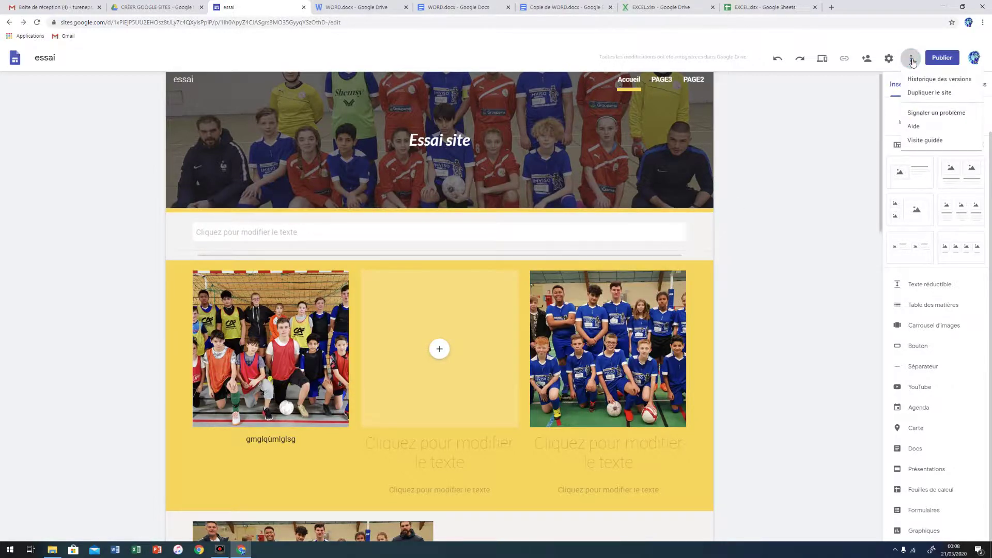
click(942, 61)
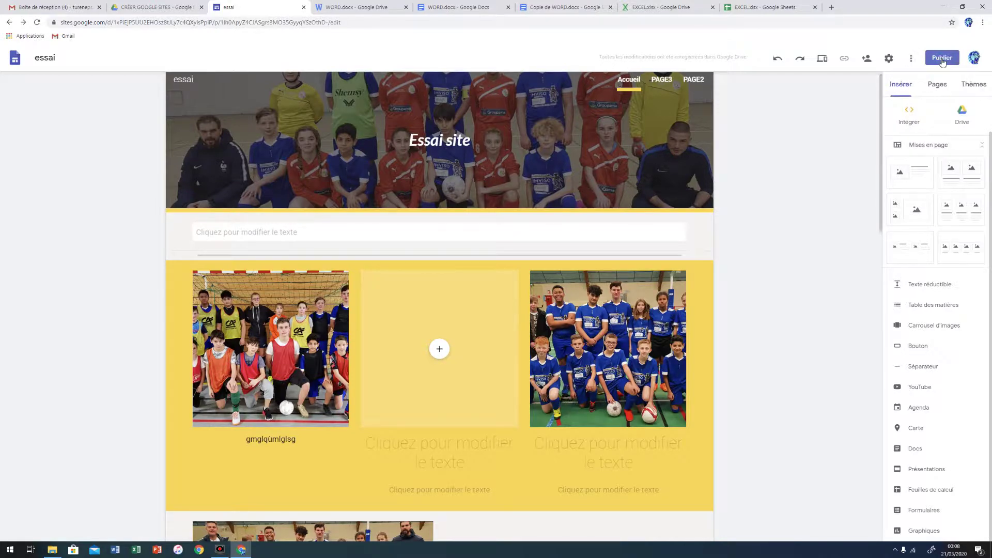
Start publishing the site to the web and set its web address to essaisiteweb.
click(941, 61)
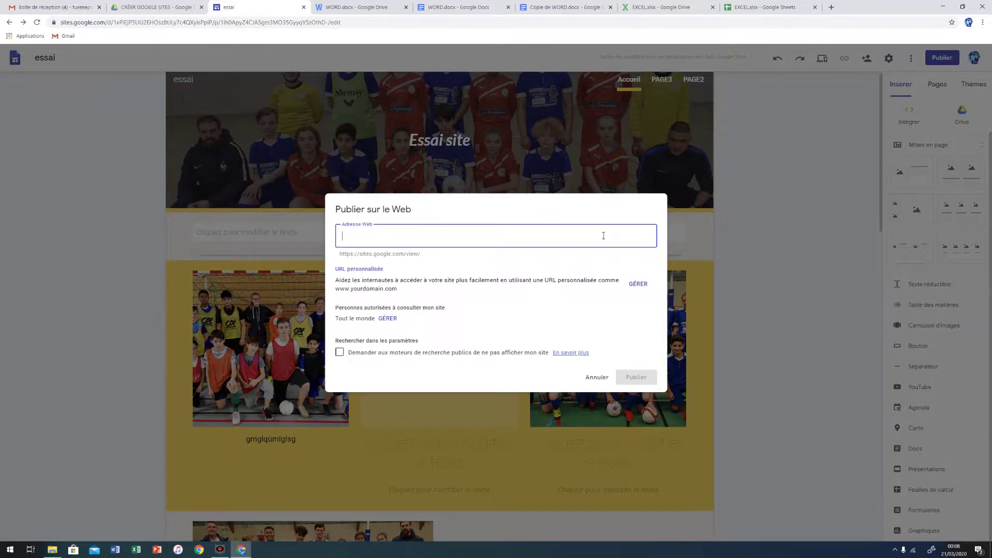
text(essaisiteweb)
click(544, 294)
click(429, 234)
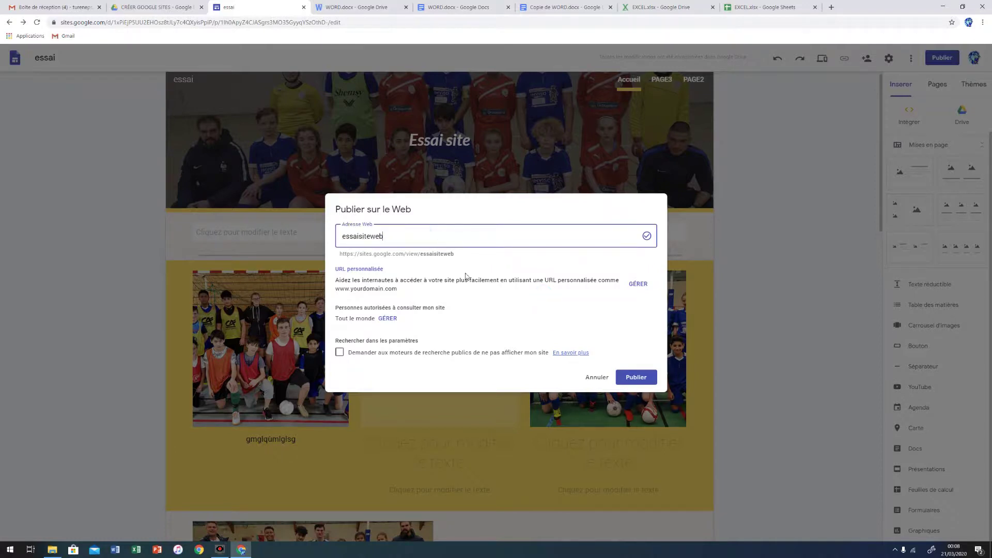
Change the site's draft access to "Activé : toutes les personnes disposant du lien" and save the setting.
click(388, 321)
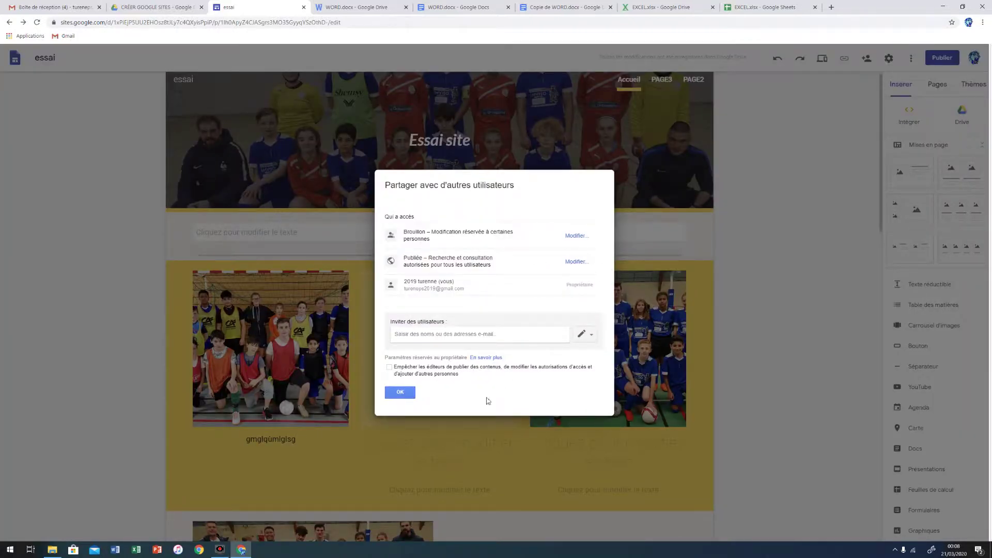
click(579, 237)
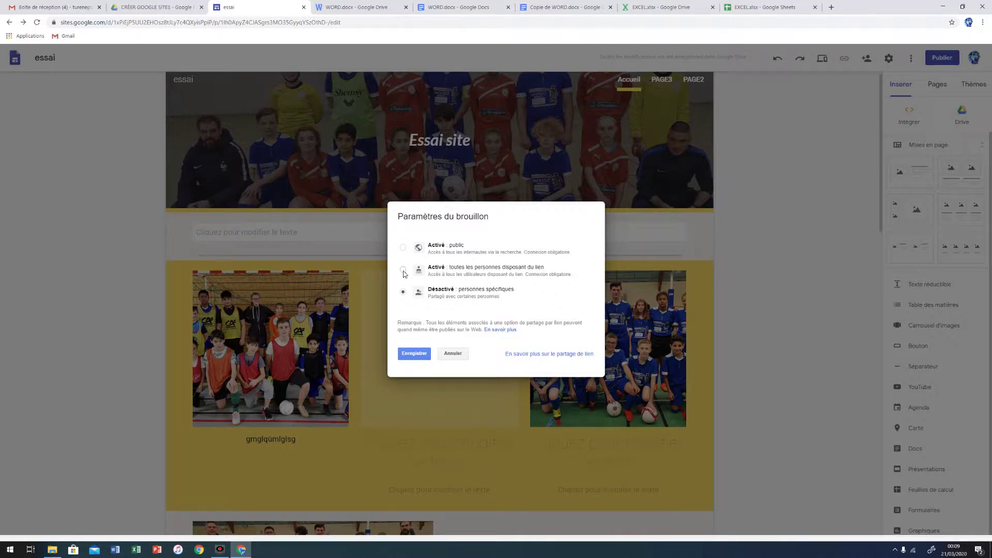
click(403, 270)
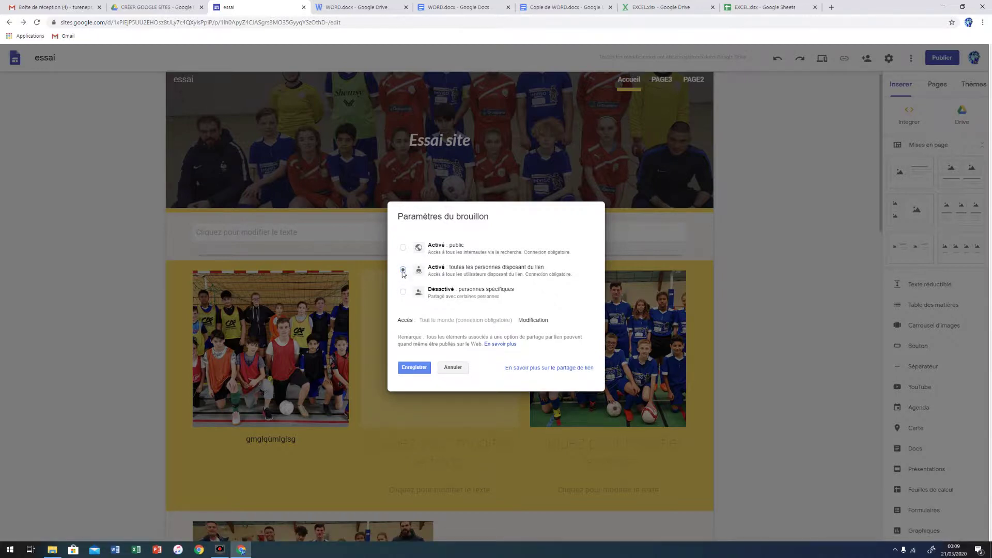
click(420, 368)
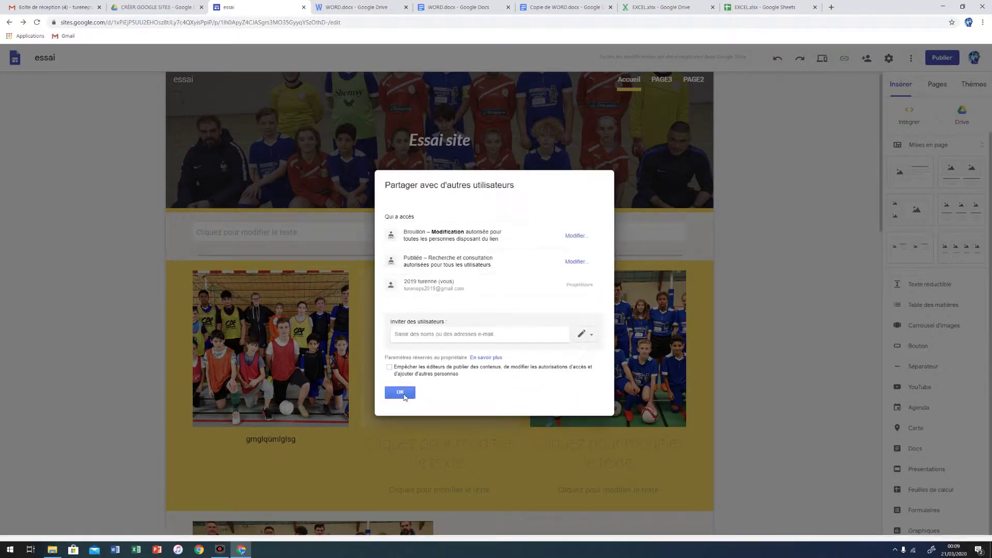
Close the sharing settings, ask public search engines not to display the site, and publish it.
click(401, 394)
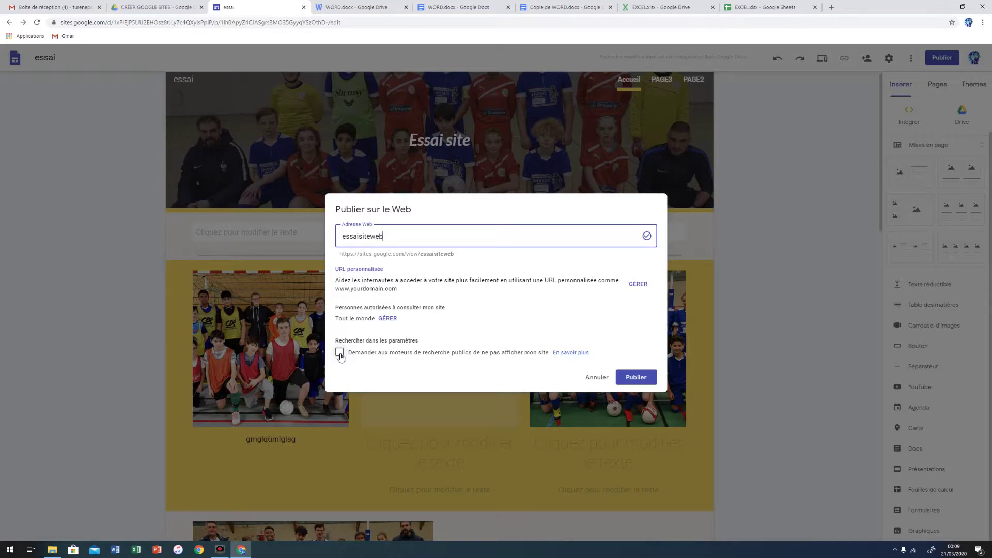
click(340, 353)
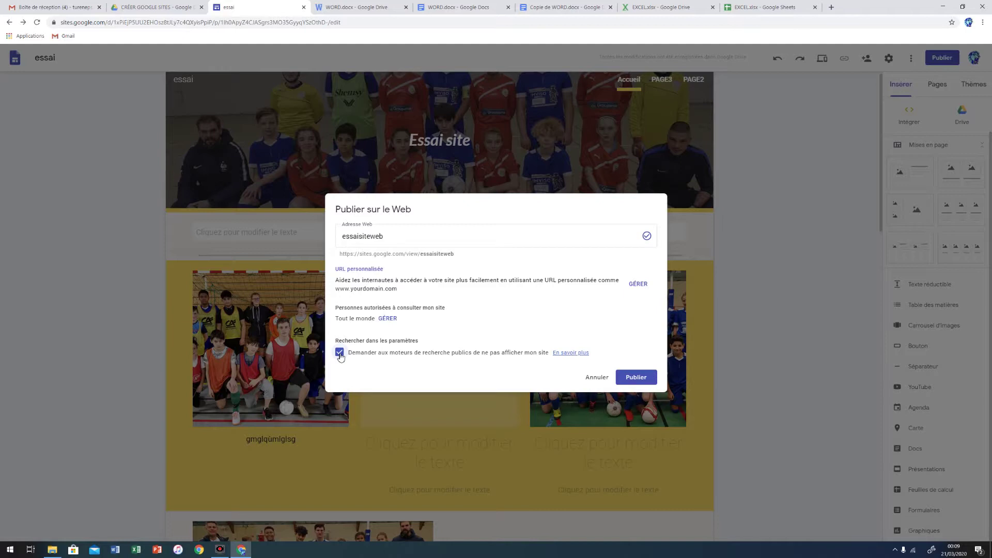
click(646, 382)
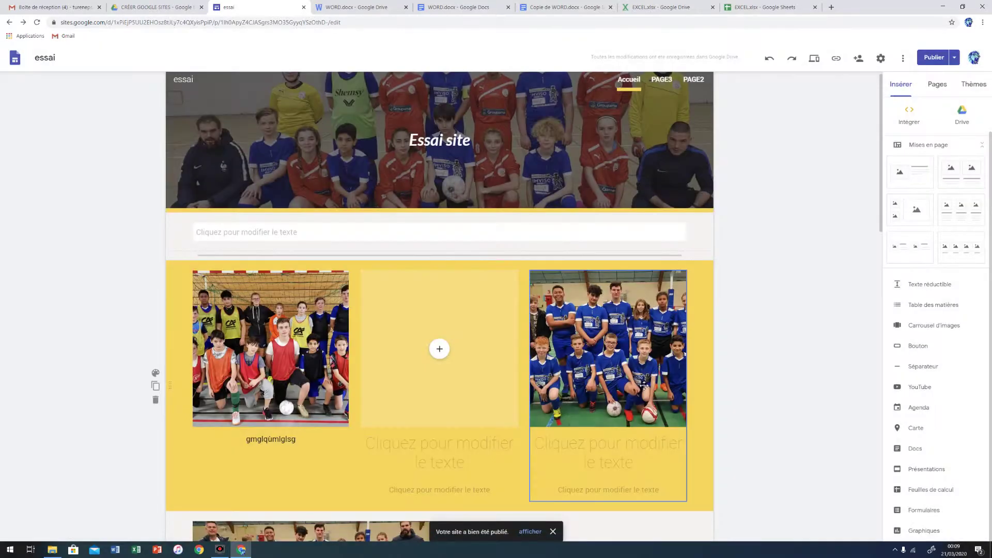
View the published essai site, examine its Accueil page down to the embedded files, and close it to return to the editor.
click(531, 532)
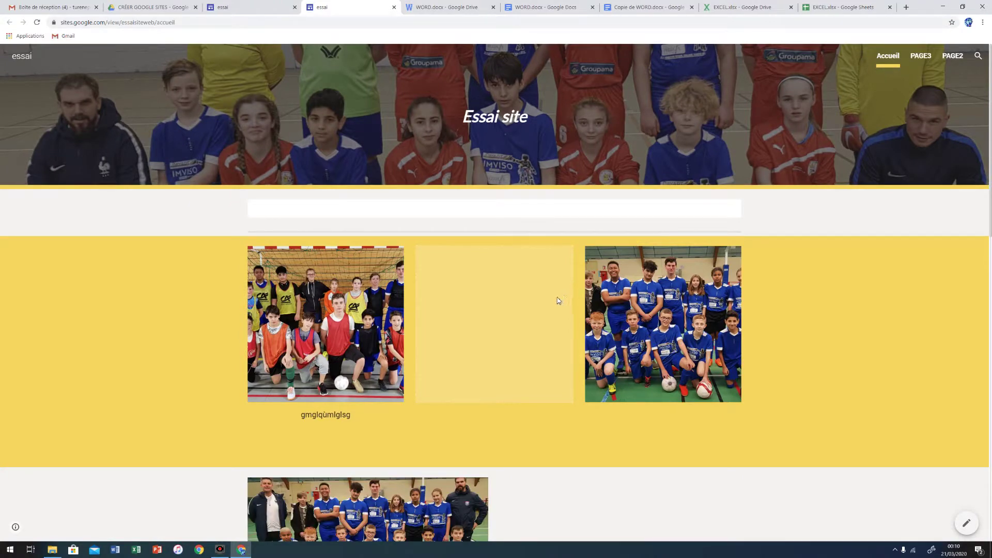
scroll(561, 299, down, 5)
scroll(558, 299, down, 8)
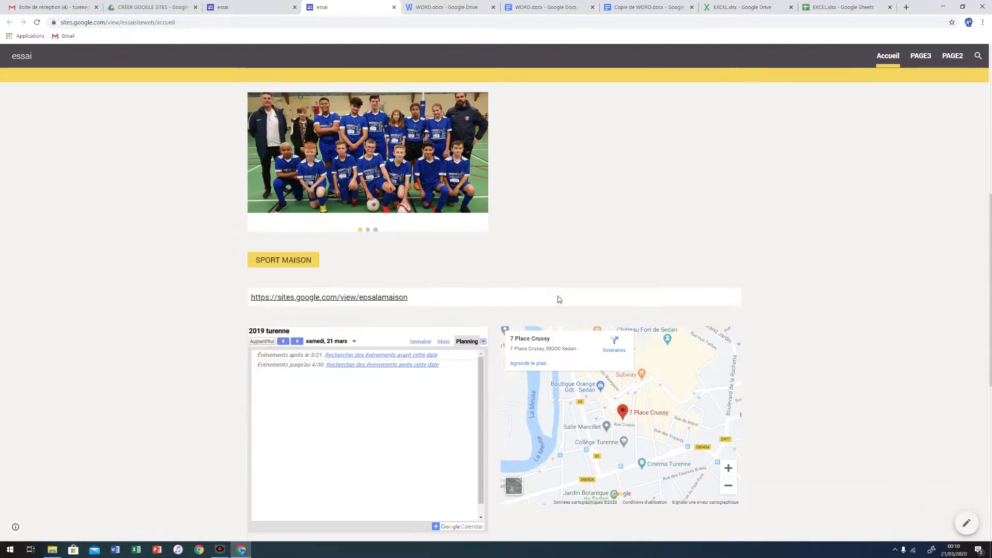
scroll(557, 294, down, 10)
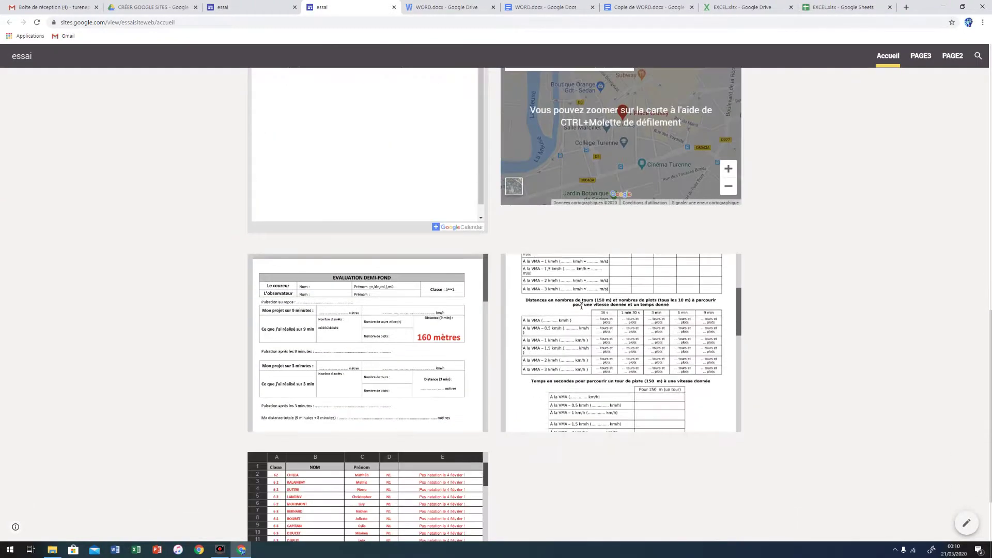
scroll(574, 444, down, 2)
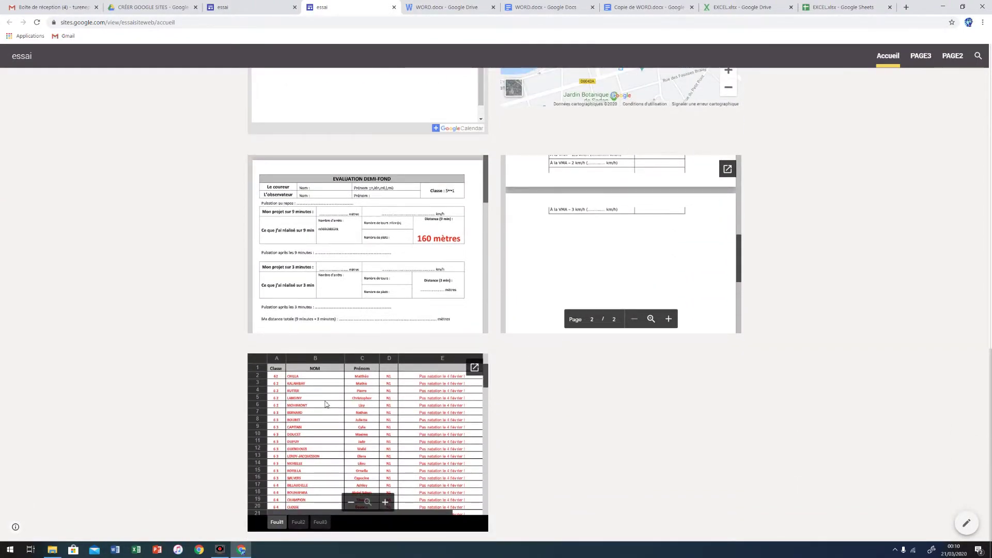
scroll(602, 445, up, 3)
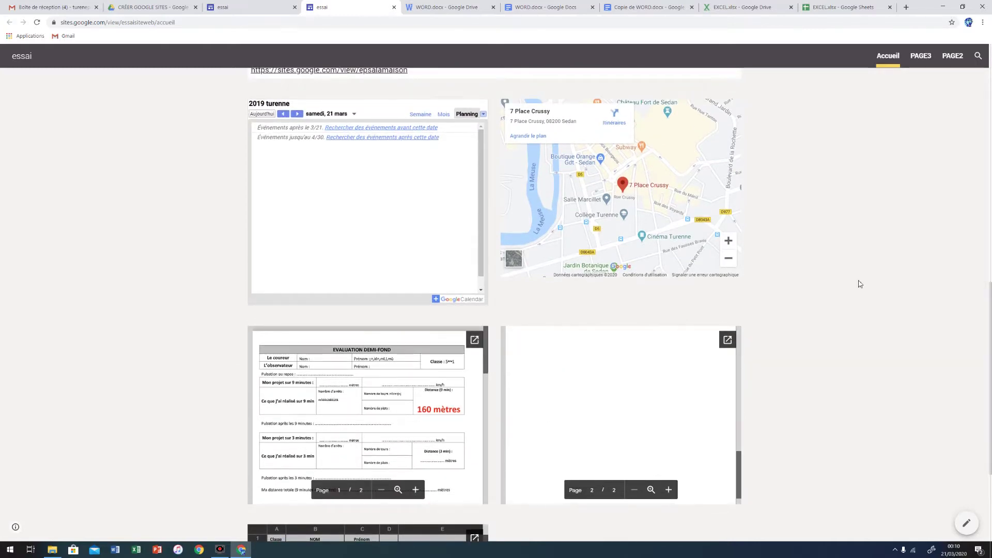
scroll(808, 259, up, 9)
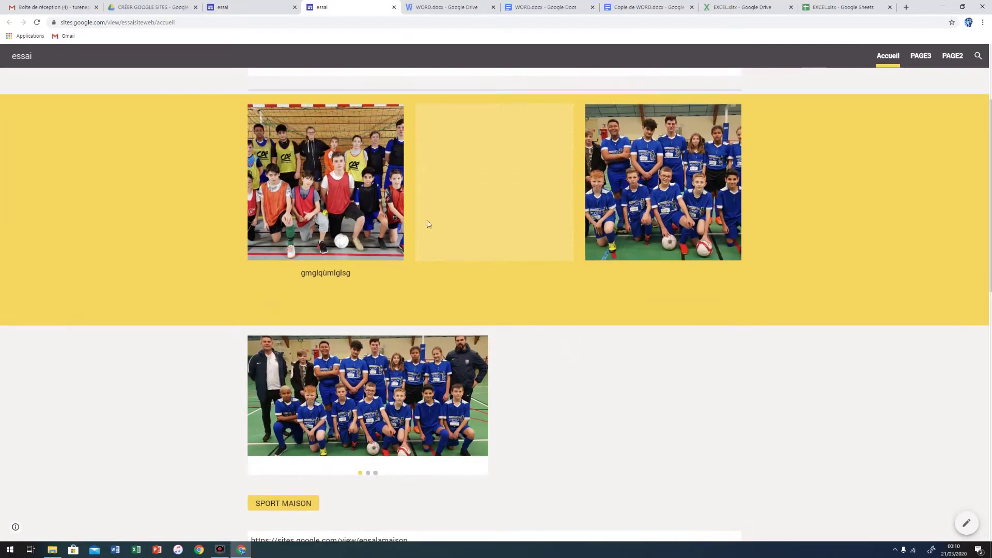
scroll(509, 310, up, 3)
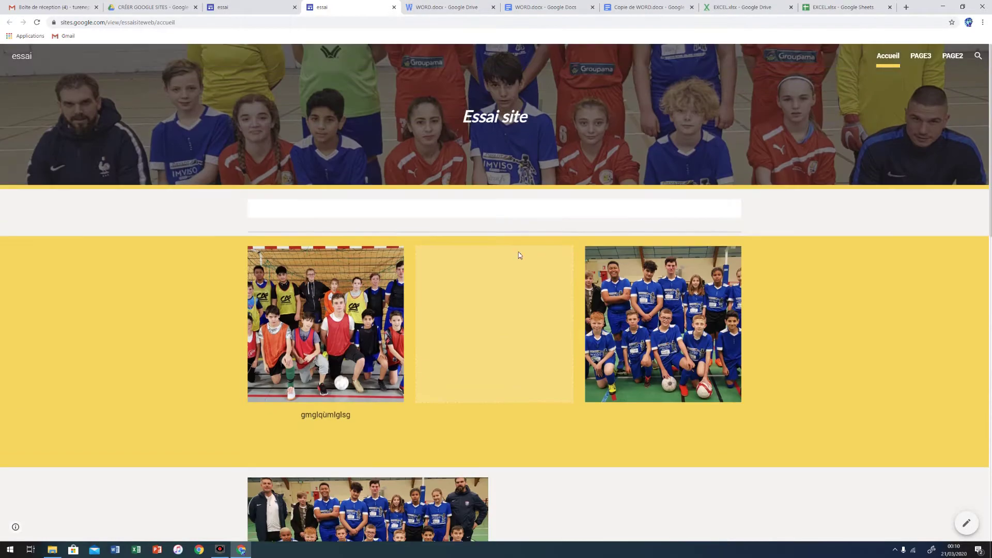
click(394, 8)
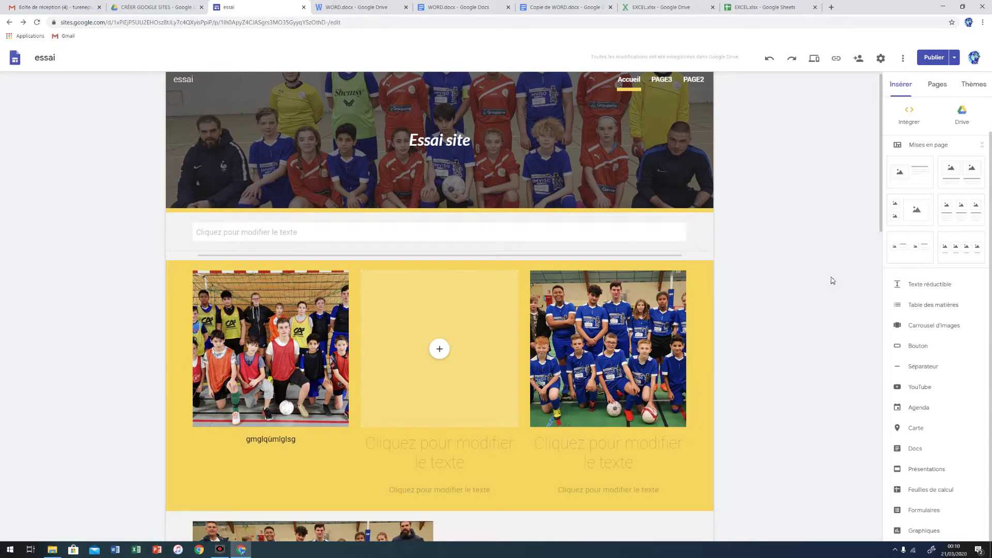
Insert VIDEO.mp4 from the CRÉER GOOGLE SITES folder in Drive into the Accueil page.
click(221, 227)
click(217, 231)
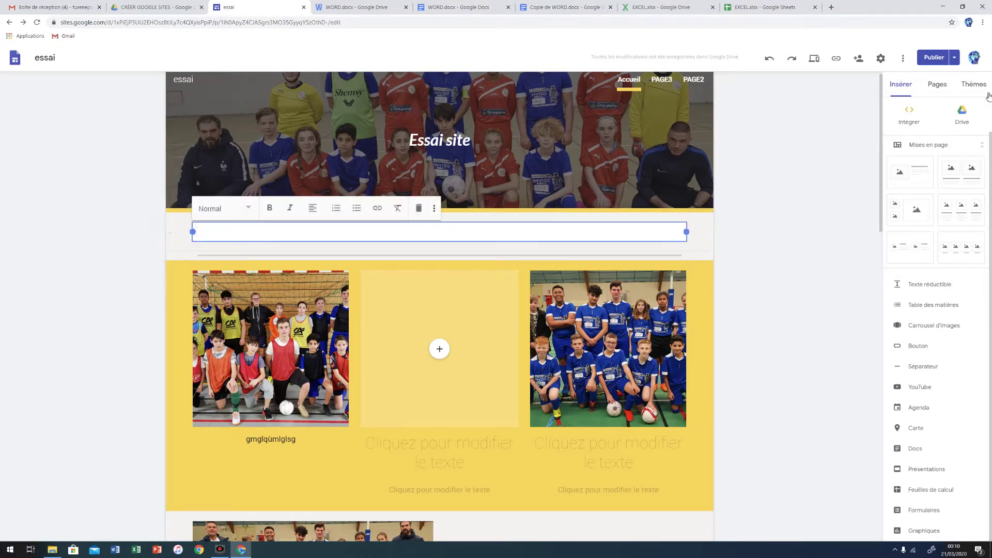
scroll(967, 145, up, 1)
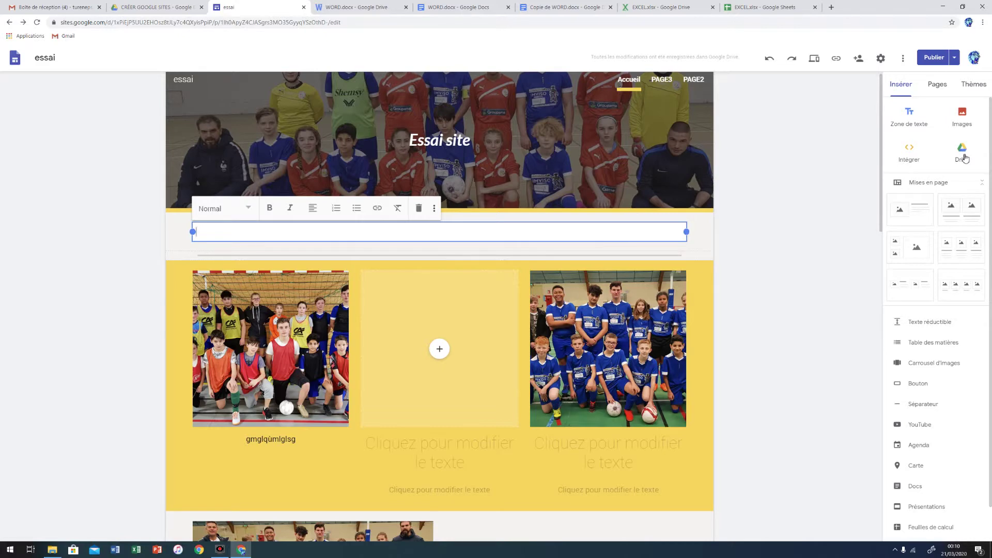
click(962, 155)
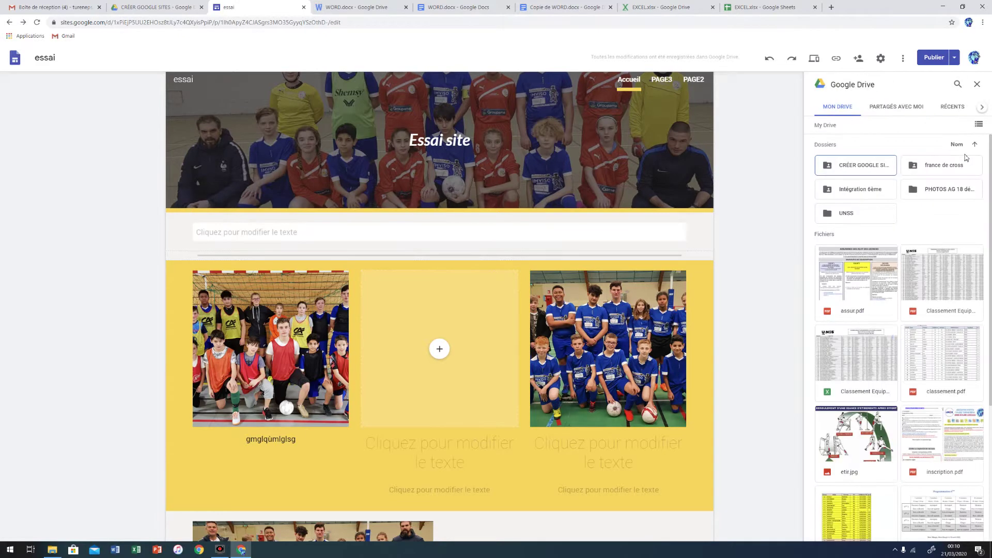
click(852, 169)
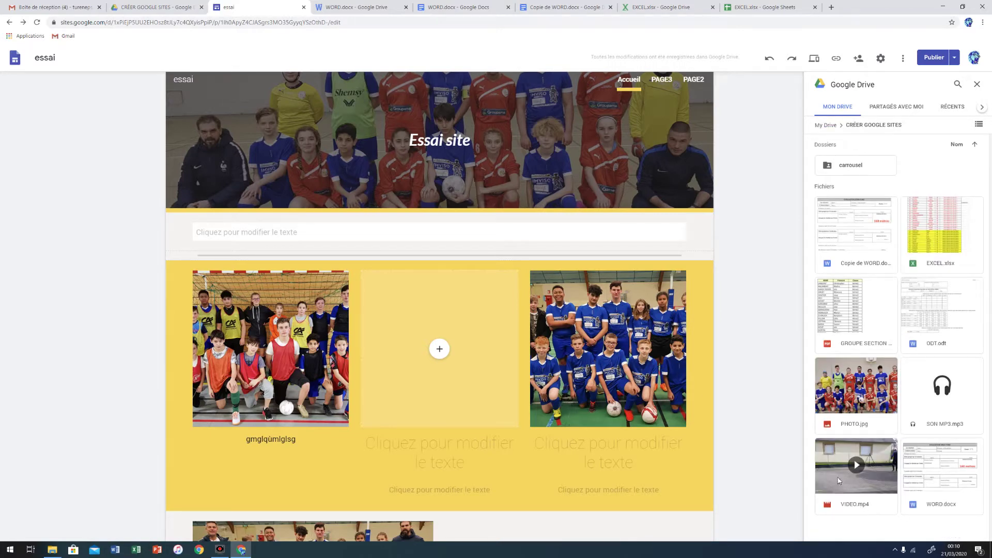
click(852, 473)
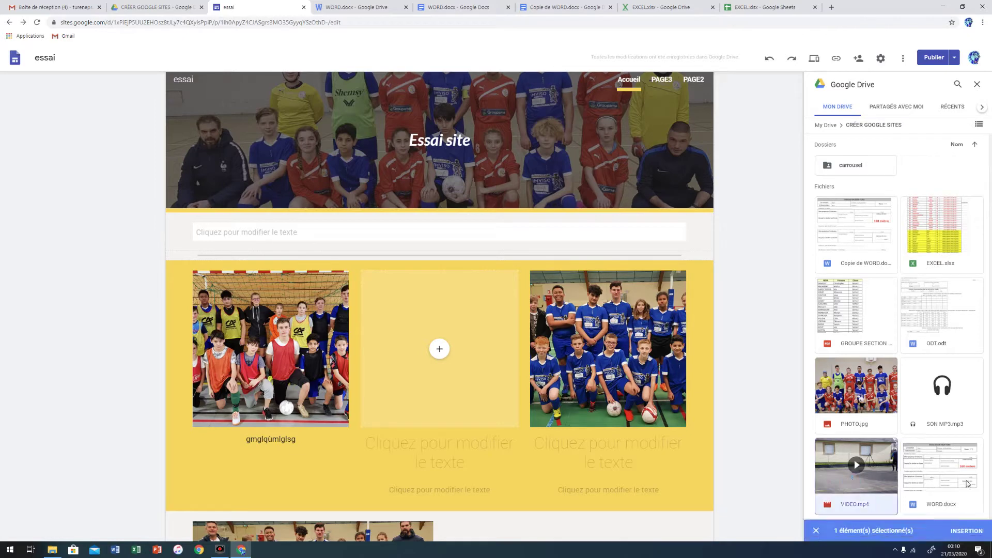
click(969, 534)
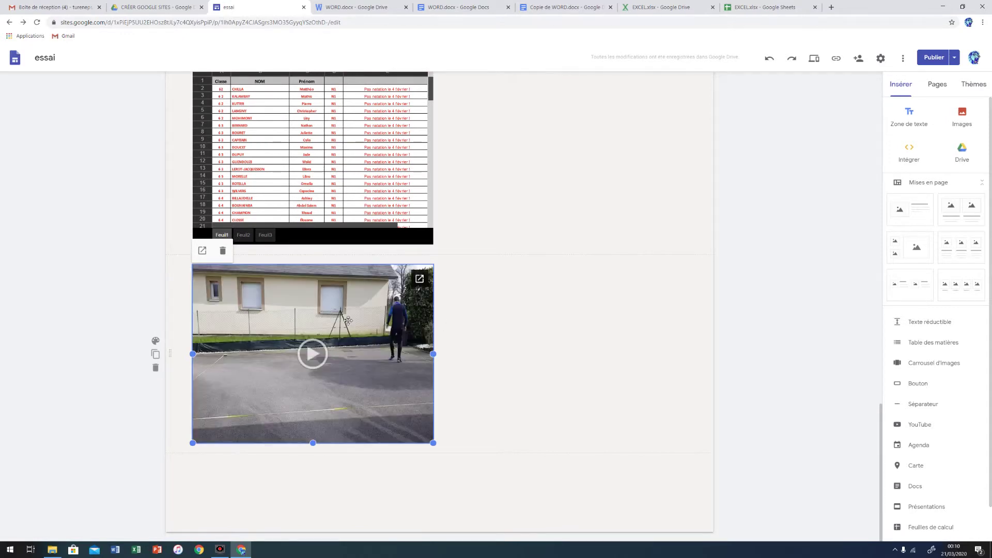
Move the inserted video up beside the embedded spreadsheet, into the empty right half of its row.
scroll(349, 319, up, 2)
drag(352, 396, 517, 251)
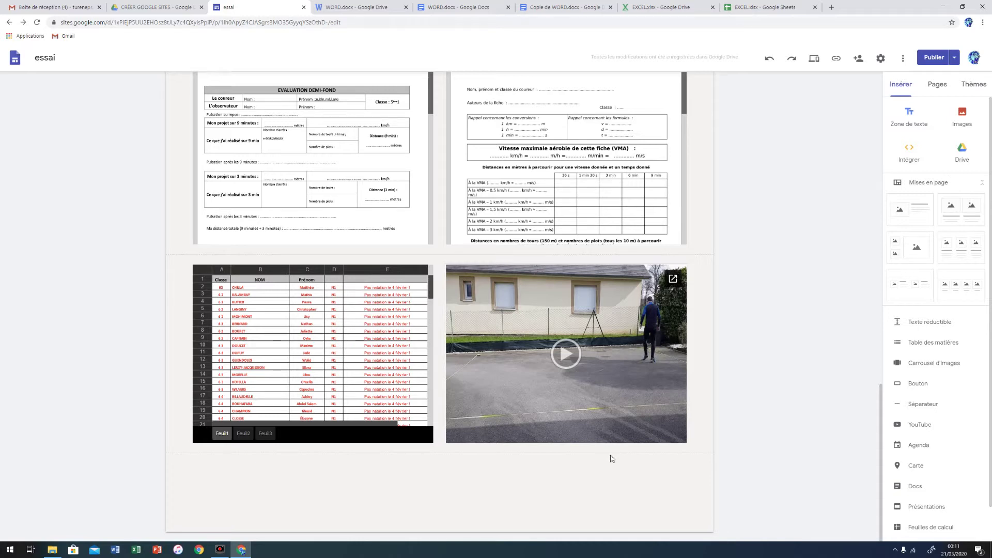
click(565, 354)
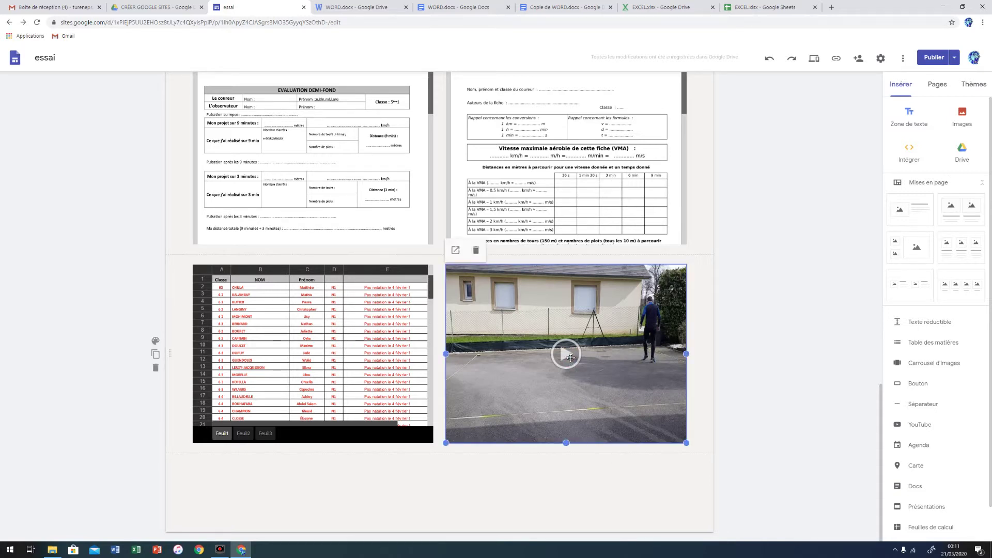